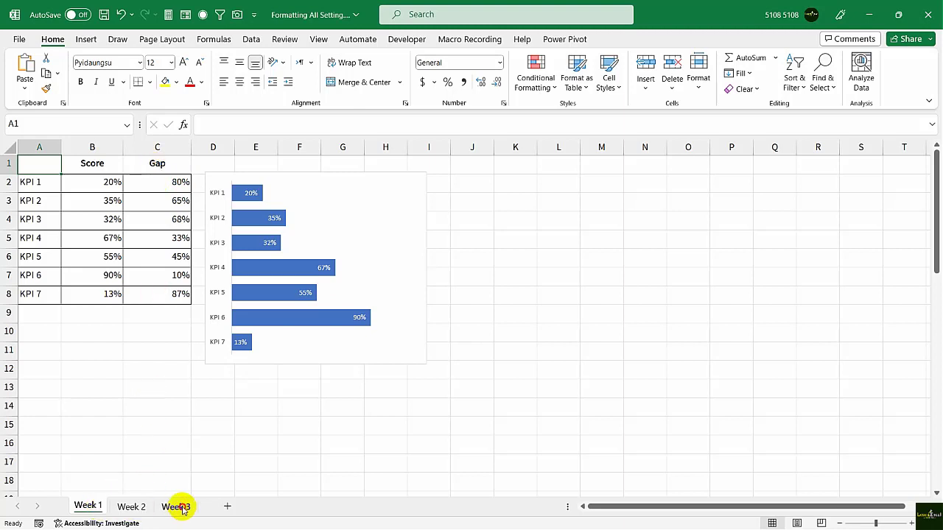
Flip between the Week 3, Week 1 and Week 2 sheets, selecting Week 1's KPI table A1:C8.
left_click(176, 507)
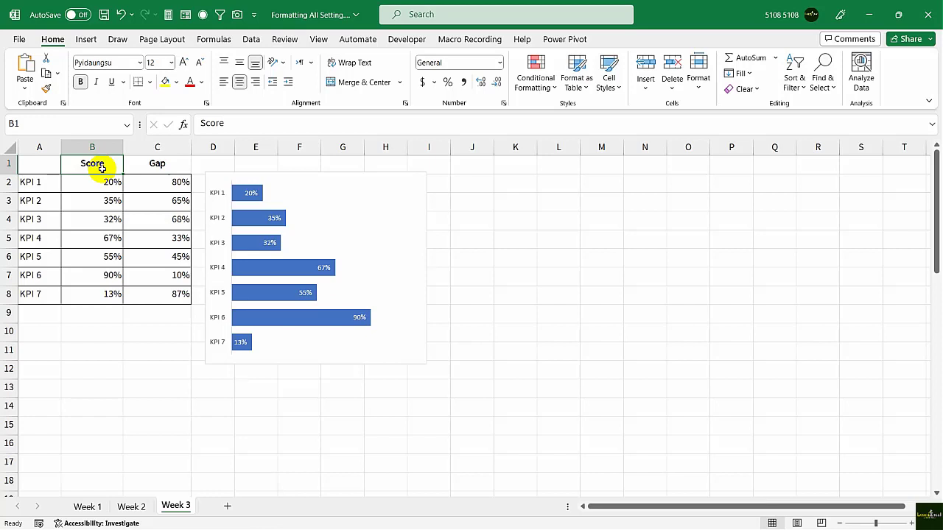
left_click(116, 405)
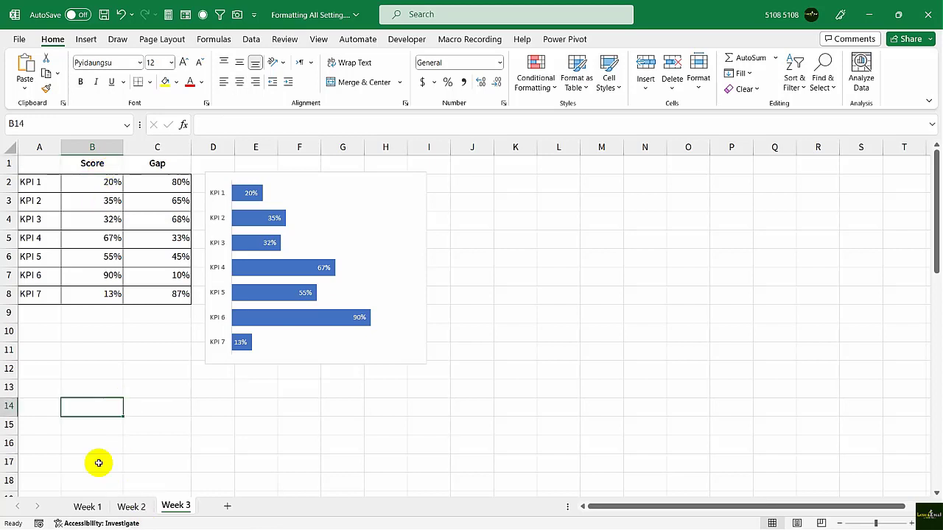
left_click(86, 507)
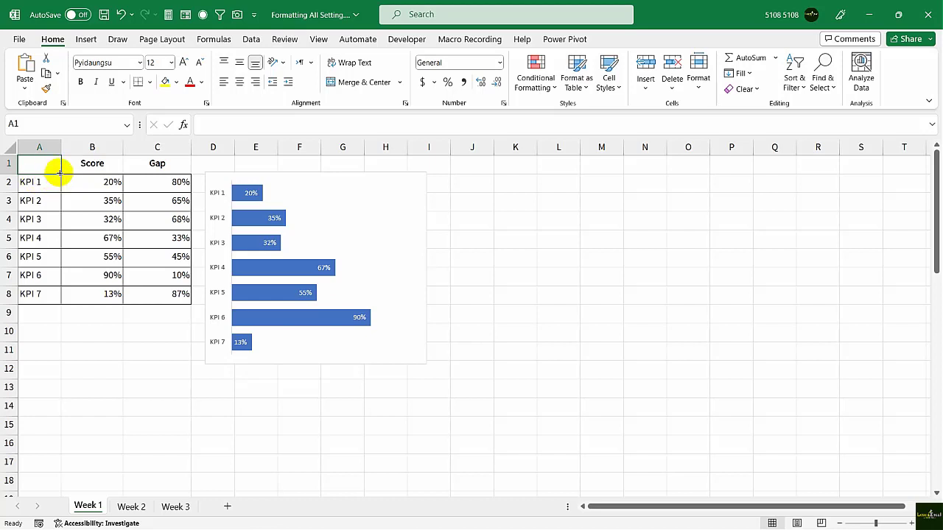
left_click_drag(37, 166, 152, 295)
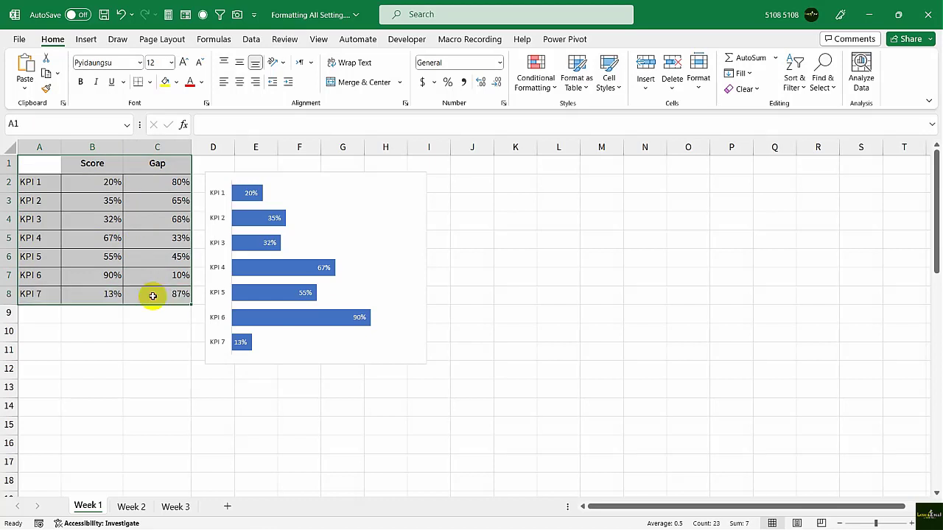
left_click(130, 507)
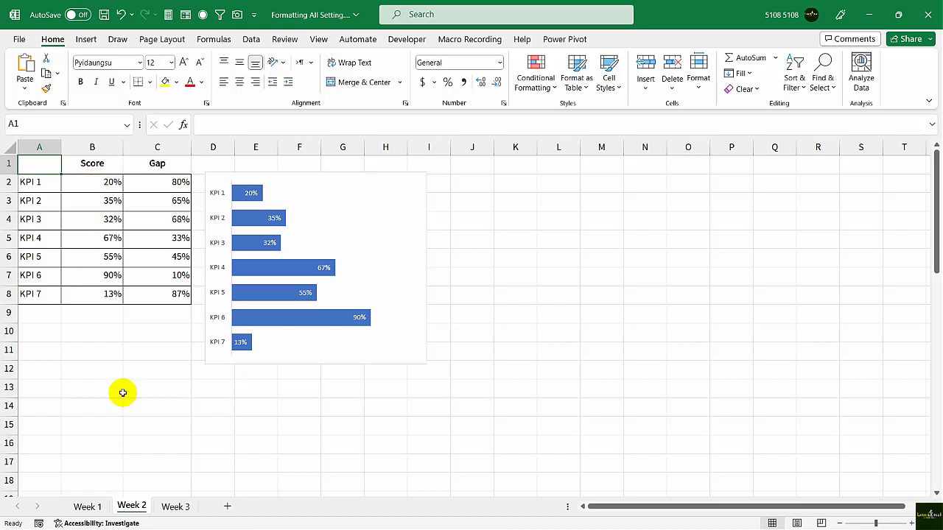
left_click(87, 507)
Reselect A1:C8 on Week 1, then move through Week 2 to Week 3 and select header row A1:C1.
left_click_drag(36, 165, 159, 293)
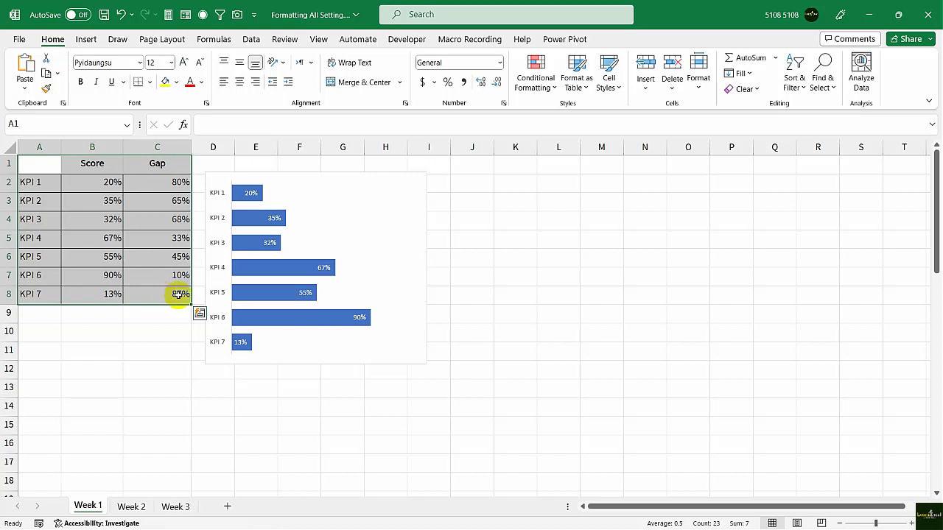
left_click(129, 507)
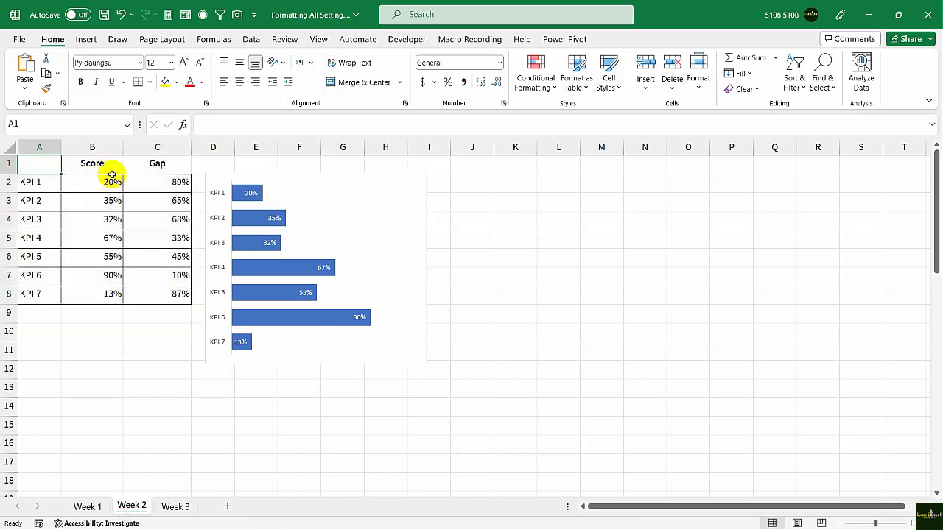
left_click(168, 508)
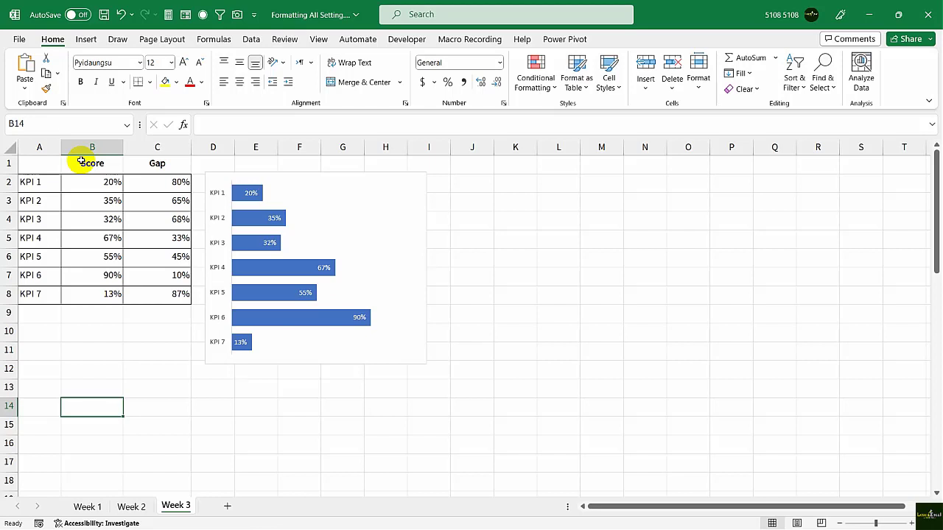
left_click_drag(55, 163, 184, 168)
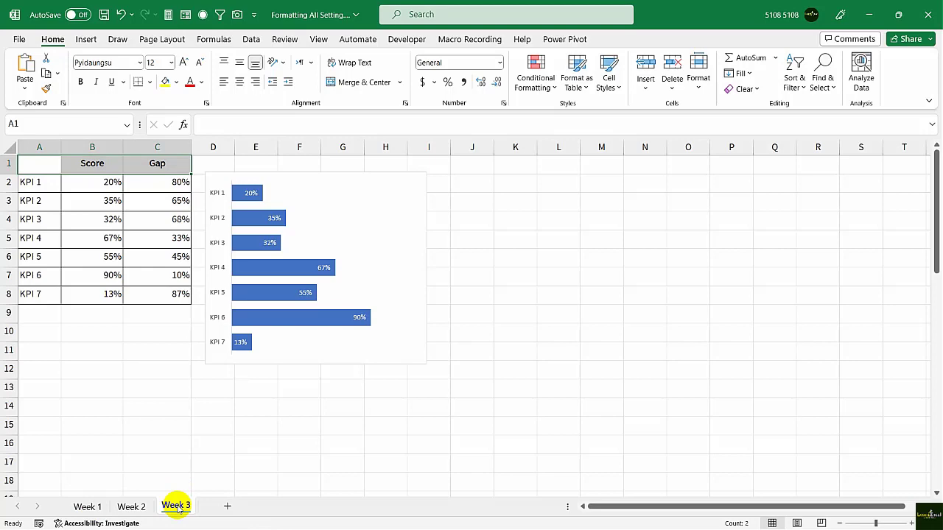
Group the Week 1, Week 2 and Week 3 sheets with Select All Sheets, ready for page setup.
right_click(178, 509)
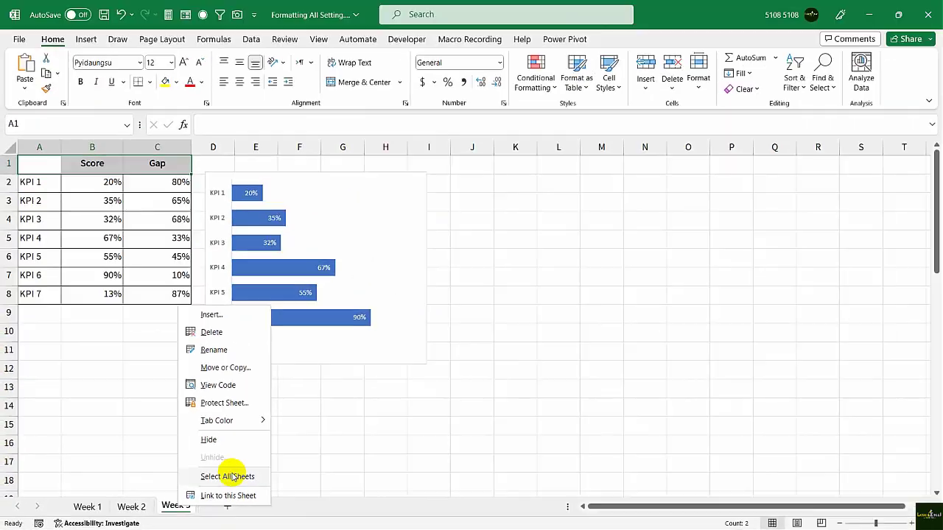
left_click(230, 476)
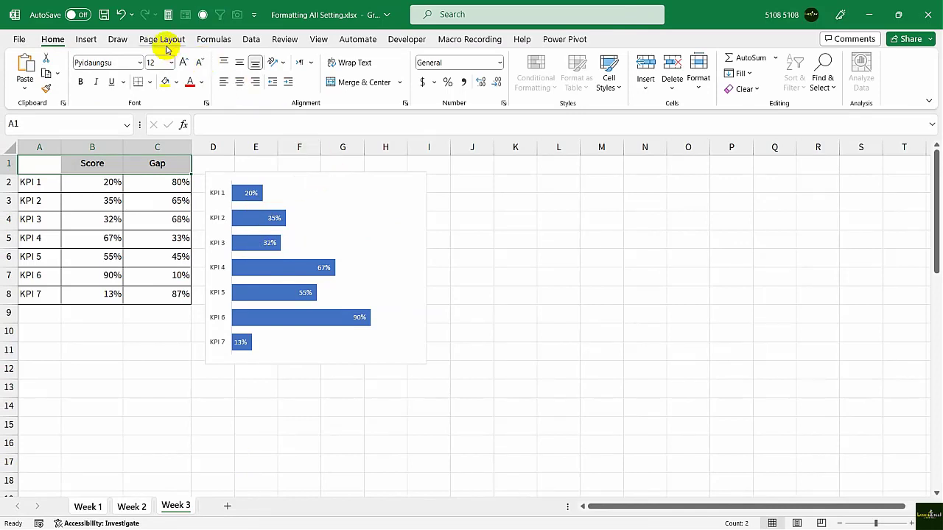
left_click(164, 39)
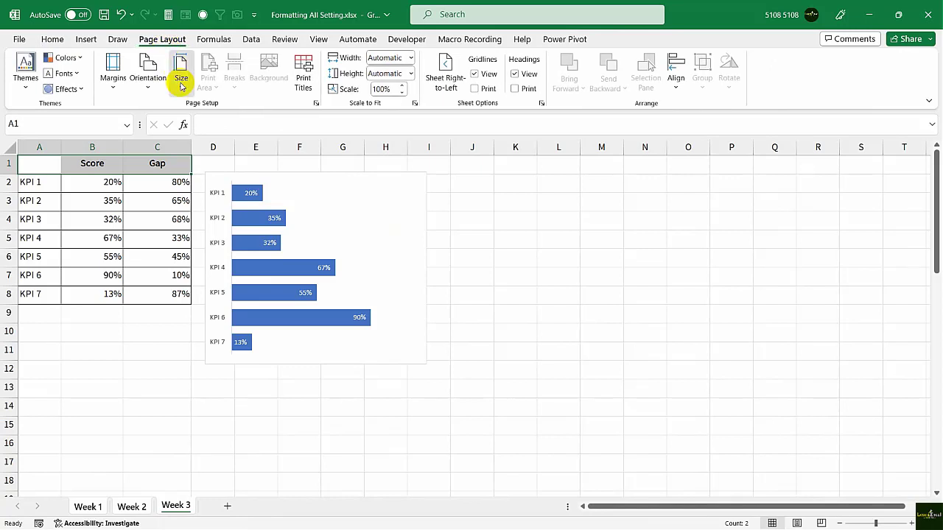
Set the grouped sheets to A4 paper in portrait orientation.
left_click(181, 77)
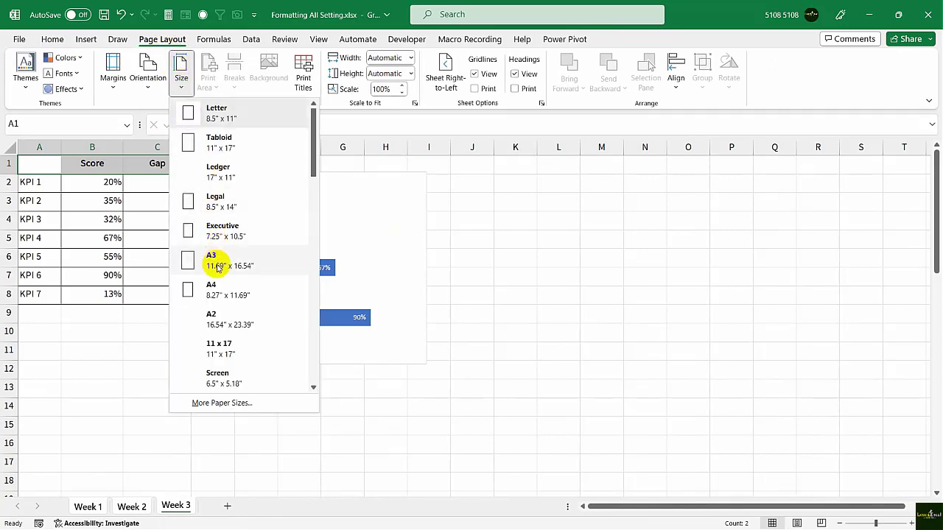
left_click(214, 286)
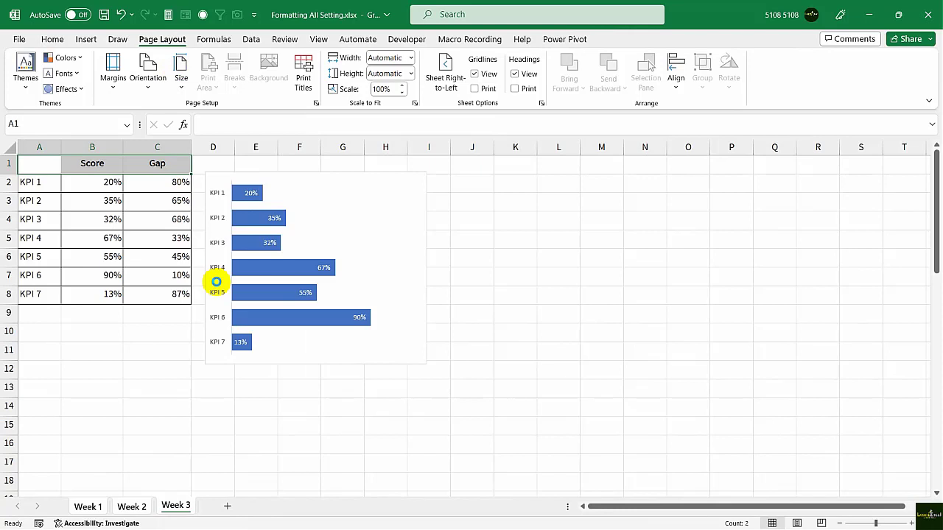
left_click(150, 82)
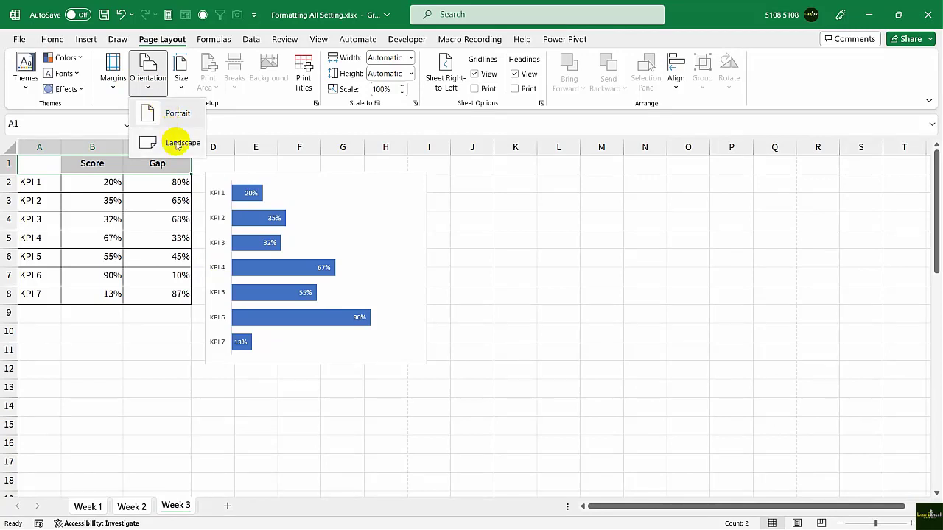
left_click(179, 118)
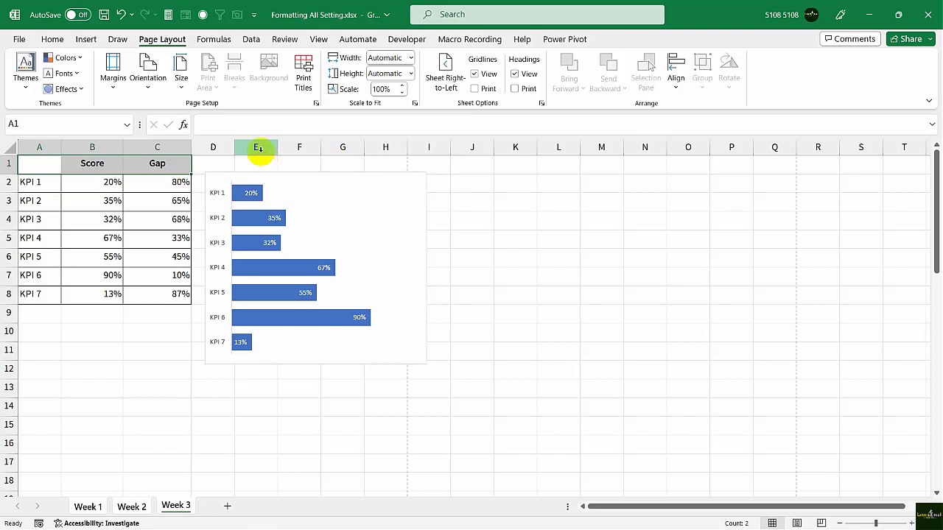
Narrow column H and Gap column C, undoing an accidental column G widening, then select A1:C1.
left_click(267, 148)
left_click_drag(364, 148, 383, 152)
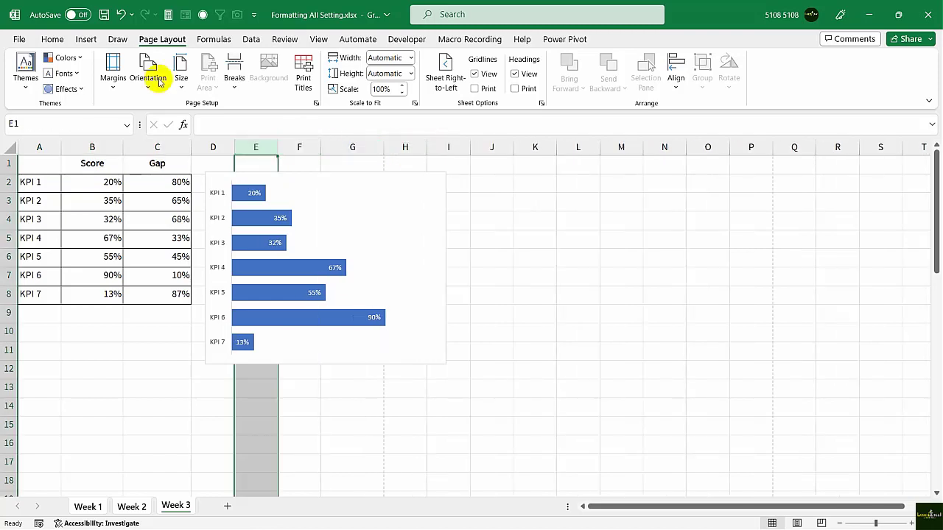
left_click(121, 14)
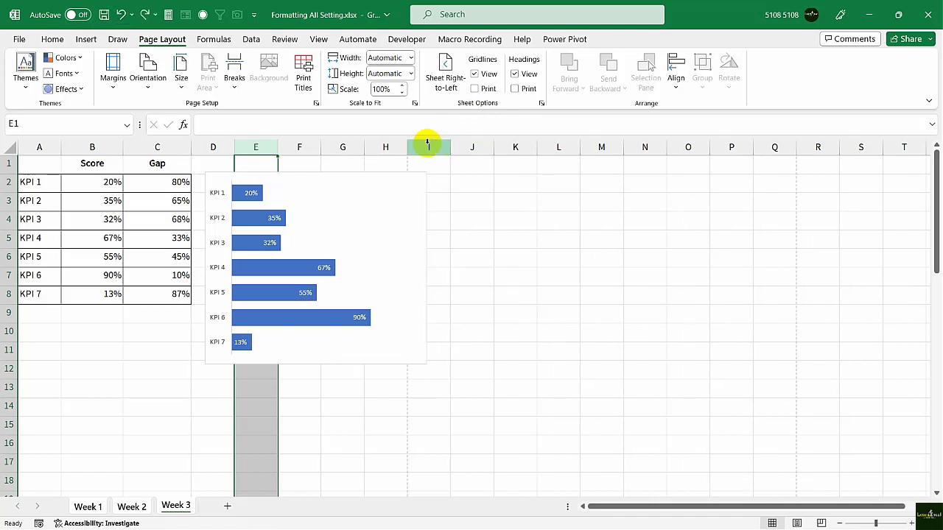
left_click_drag(411, 148, 390, 148)
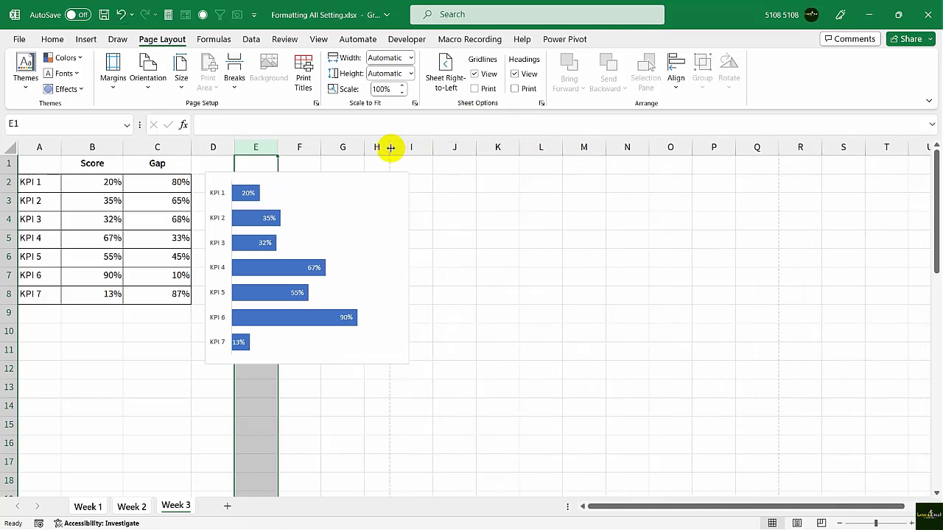
left_click_drag(390, 148, 400, 148)
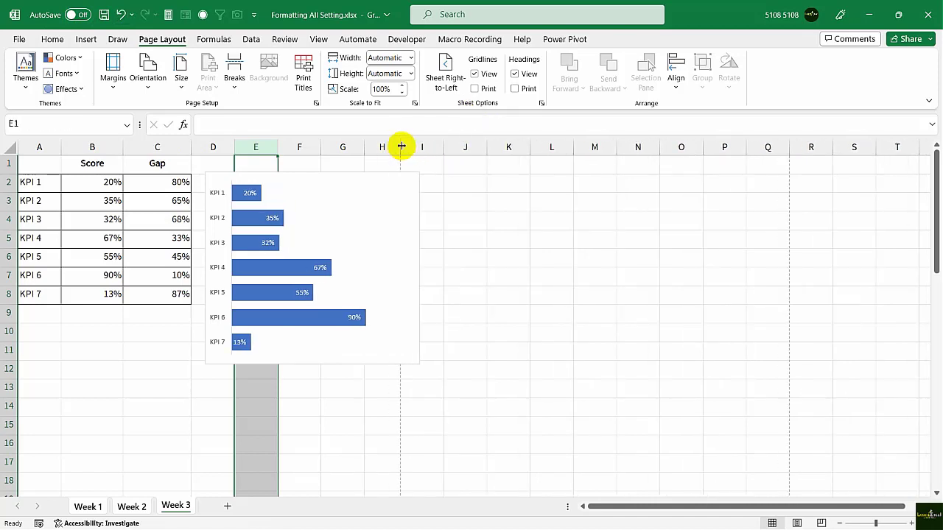
left_click_drag(190, 148, 168, 148)
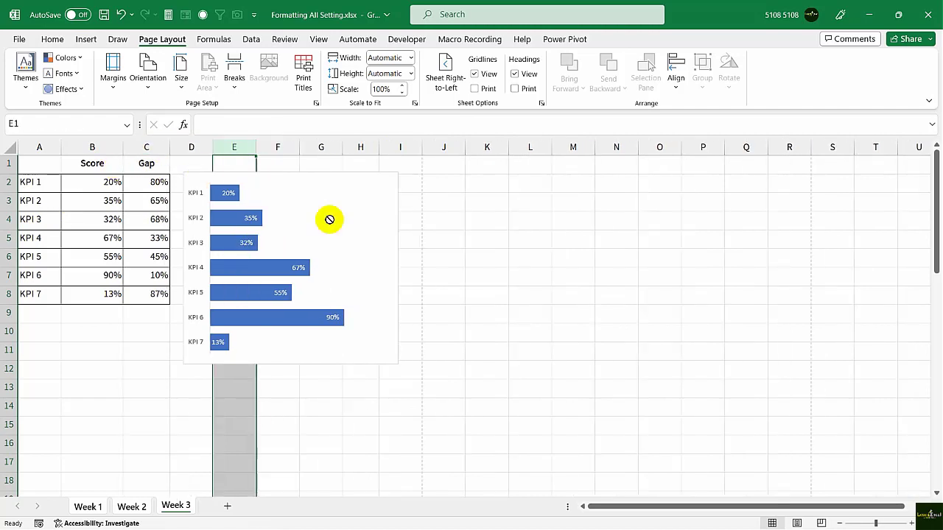
left_click(103, 189)
left_click_drag(52, 162, 129, 163)
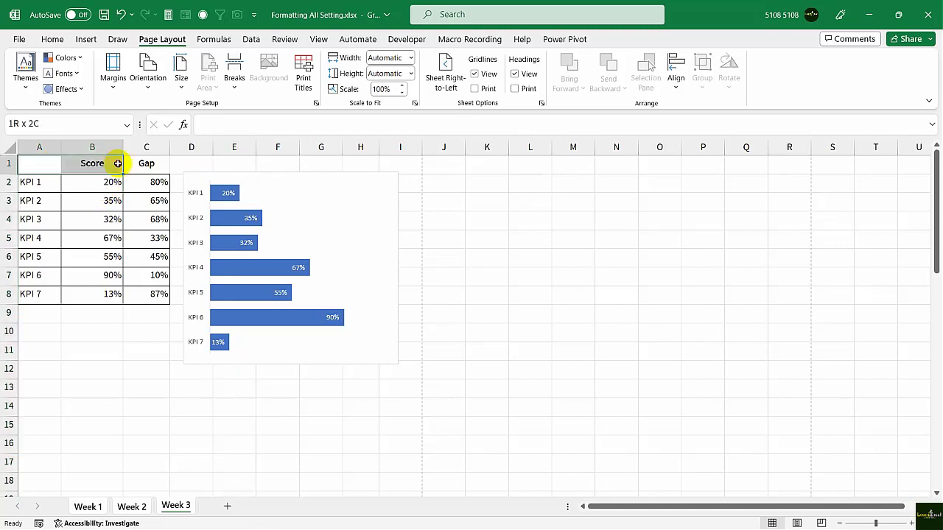
Enlarge the Score/Gap header row text to 16 and fill it orange.
left_click(53, 39)
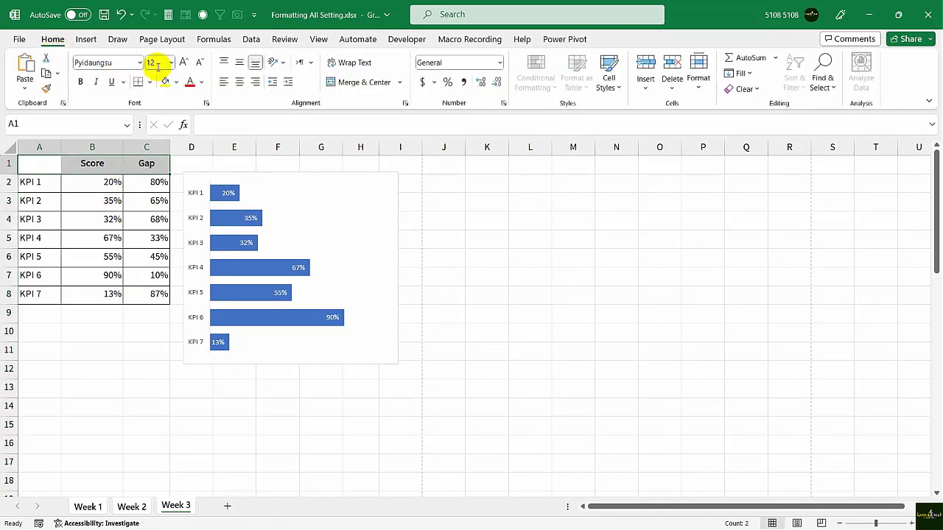
left_click(183, 62)
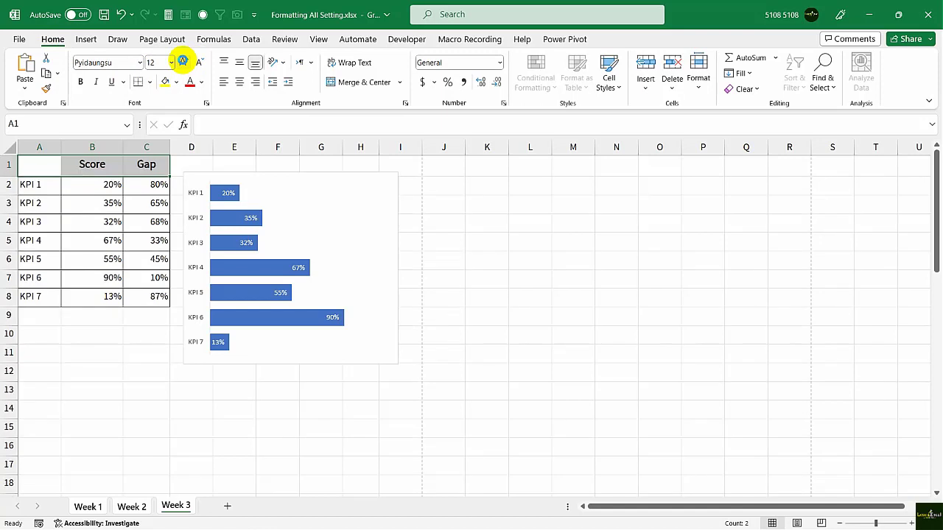
left_click(183, 62)
left_click(177, 82)
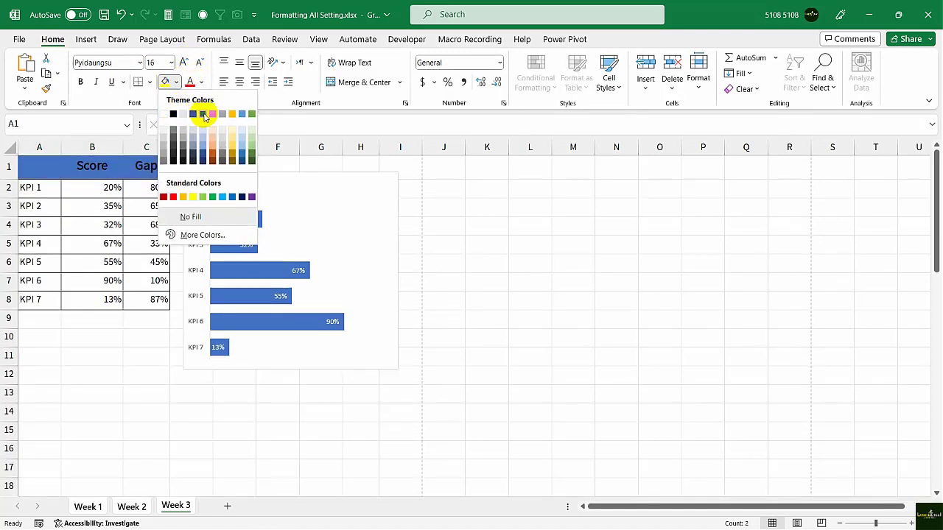
left_click(212, 116)
Set the KPI 1–KPI 7 labels in A2:A8 to the Arial Unicode MS font.
left_click_drag(38, 188, 46, 299)
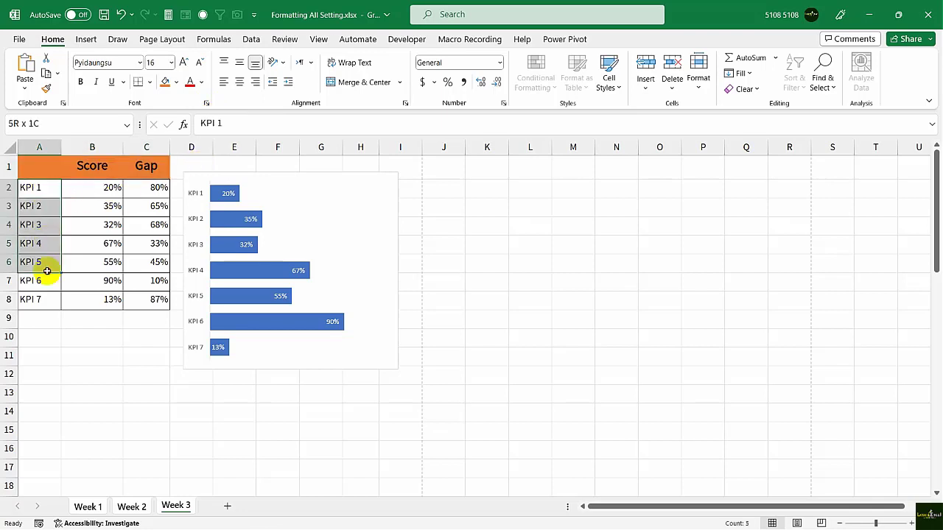
left_click(139, 64)
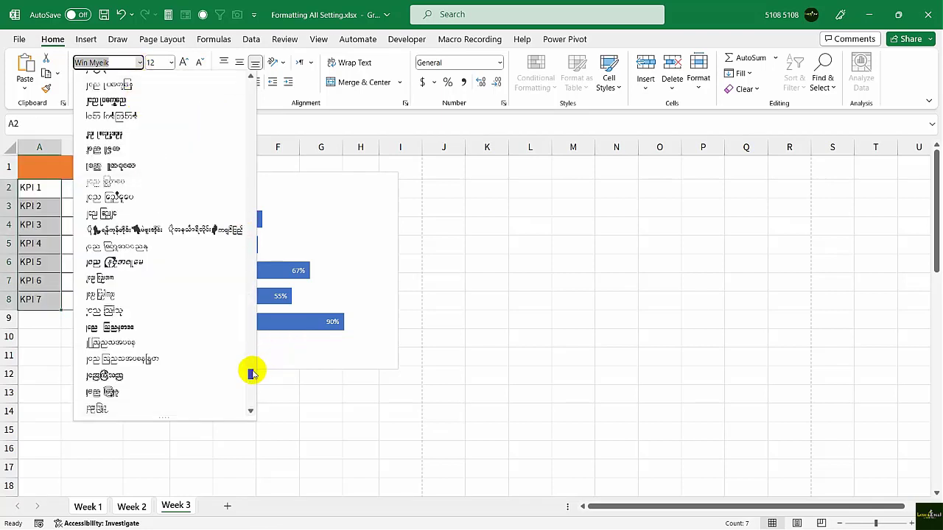
mouse_move(251, 373)
left_mouse_down()
mouse_move(253, 96)
mouse_move(253, 126)
left_mouse_up()
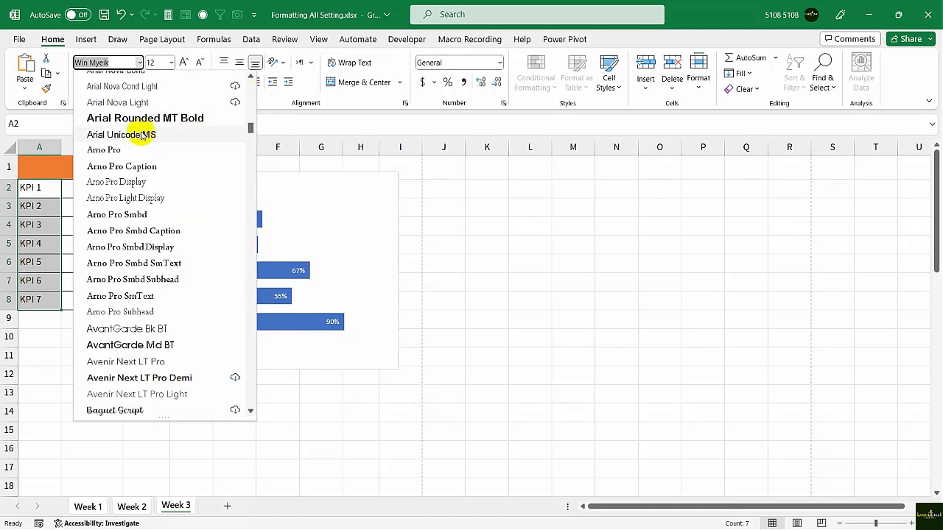
left_click(128, 134)
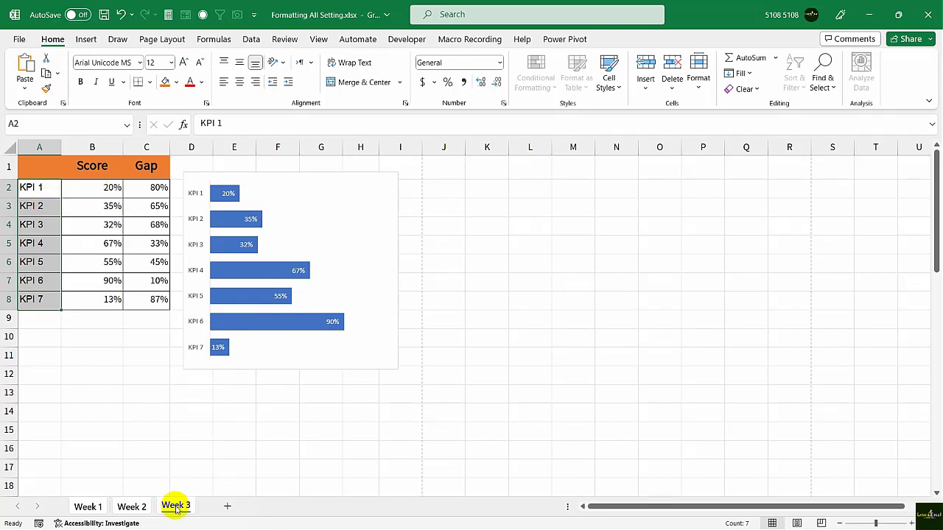
Ungroup the three week sheets from the Week 3 tab's menu.
right_click(176, 508)
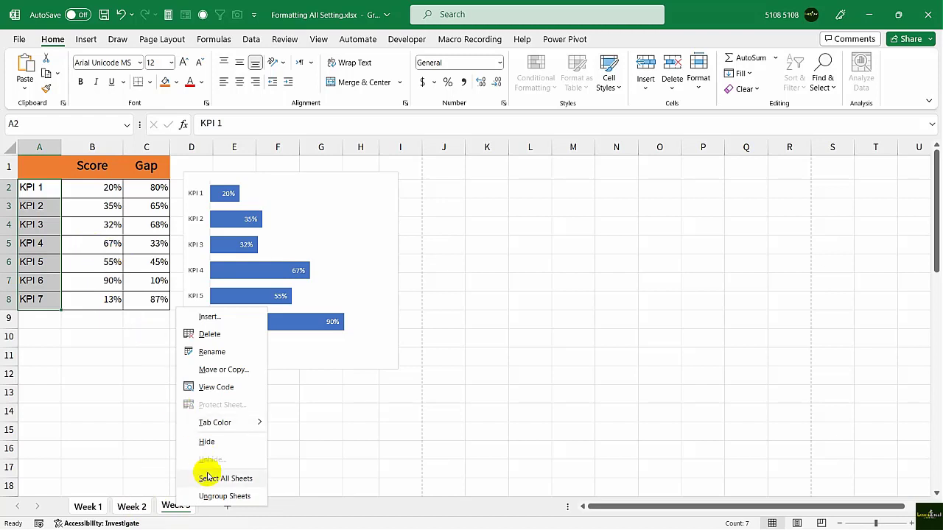
right_click(170, 508)
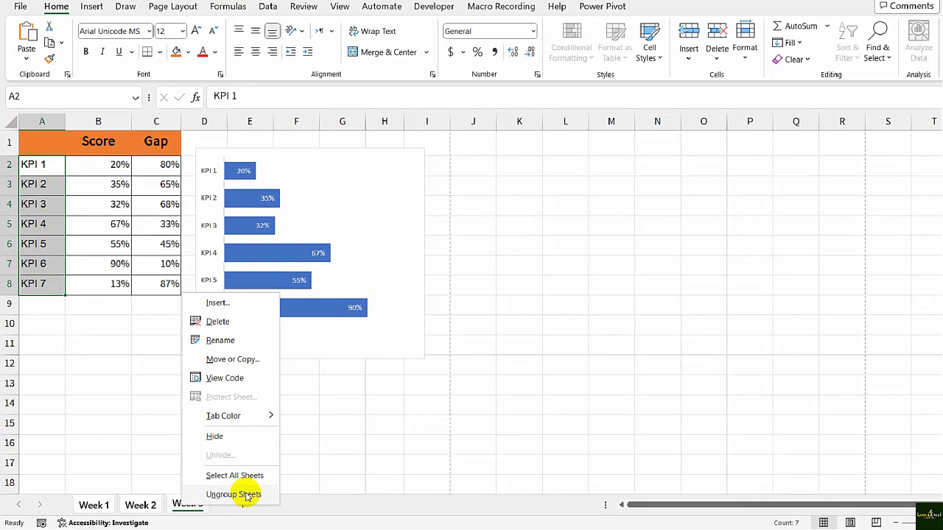
left_click(225, 497)
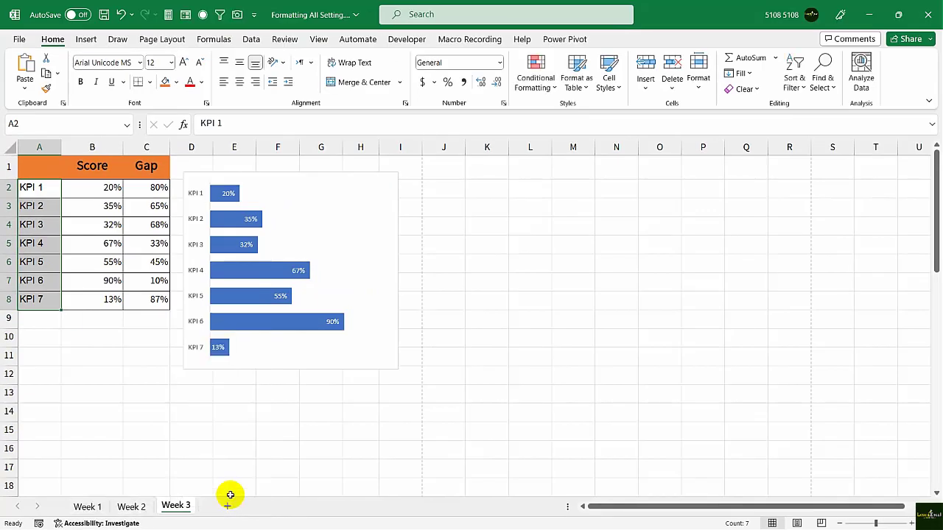
Check Week 1 and Week 2 for the new formatting, selecting Week 2's Score header B1.
left_click(88, 508)
left_click(93, 265)
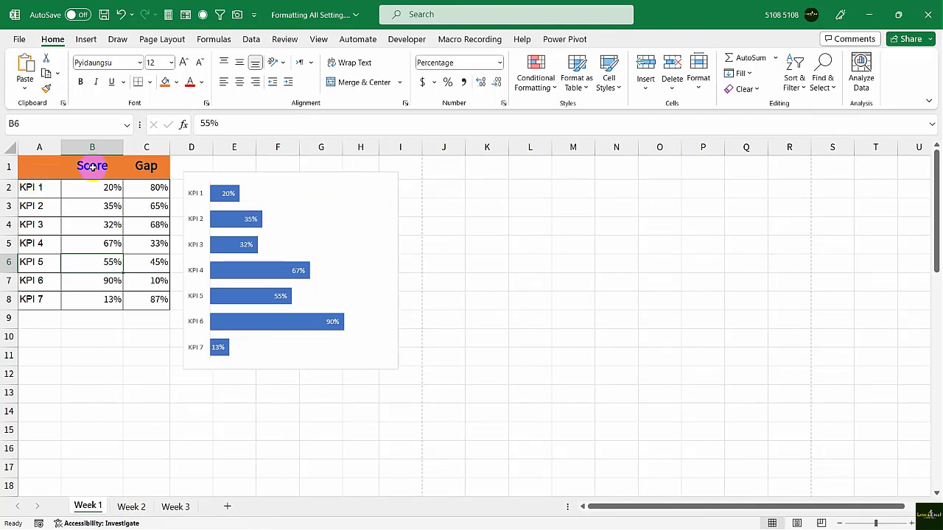
left_click(127, 508)
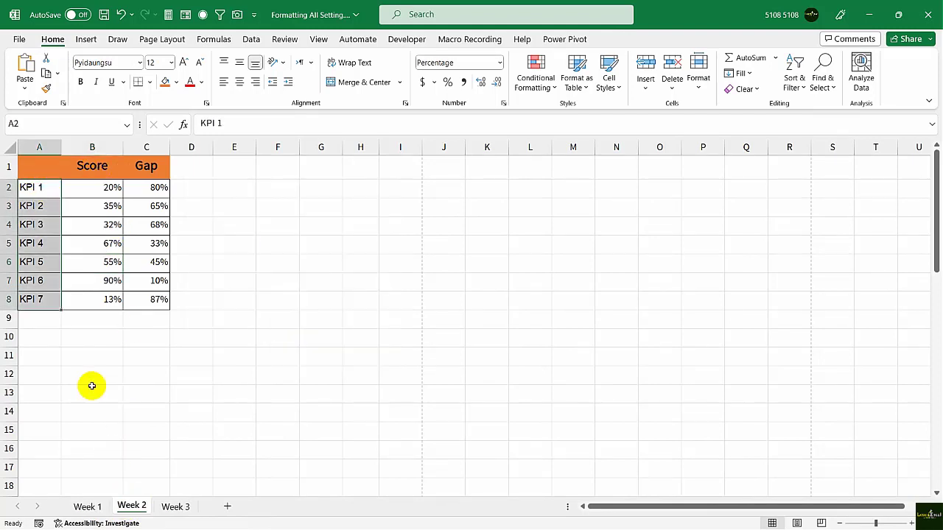
left_click(105, 170)
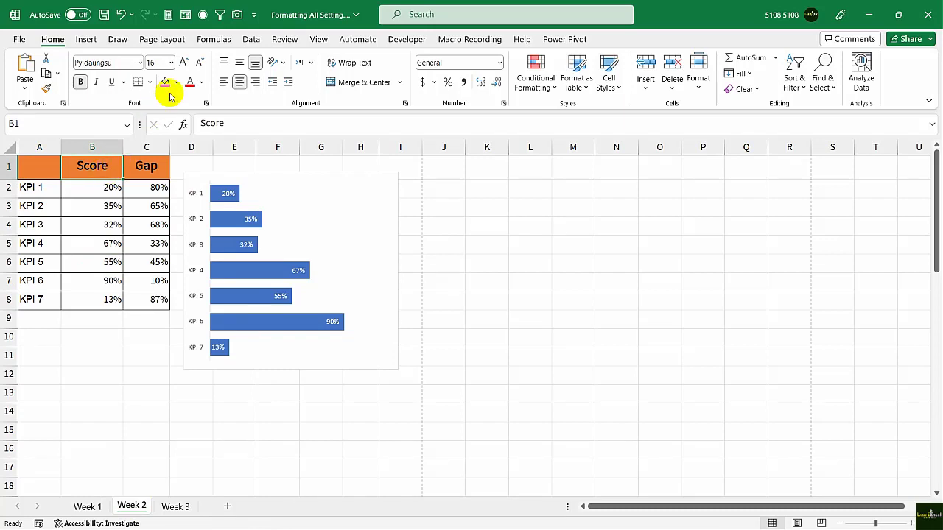
left_click(167, 40)
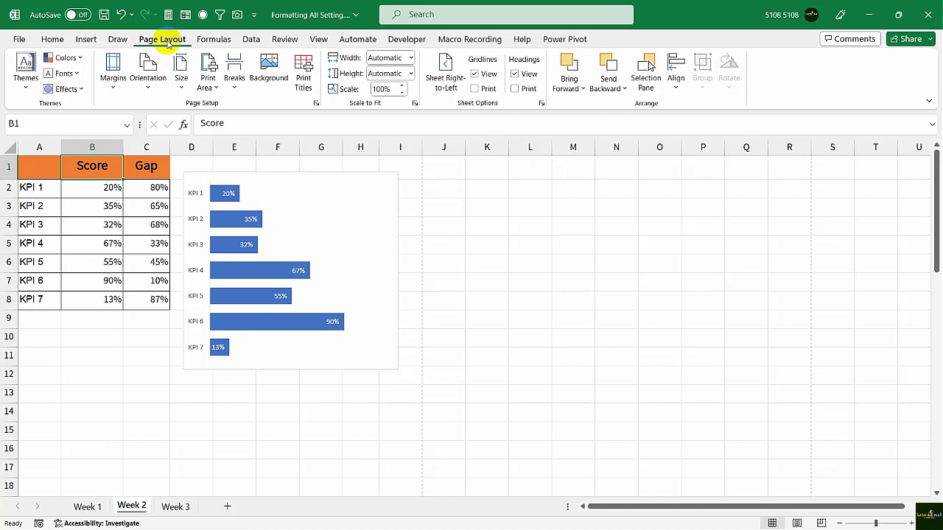
left_click(318, 39)
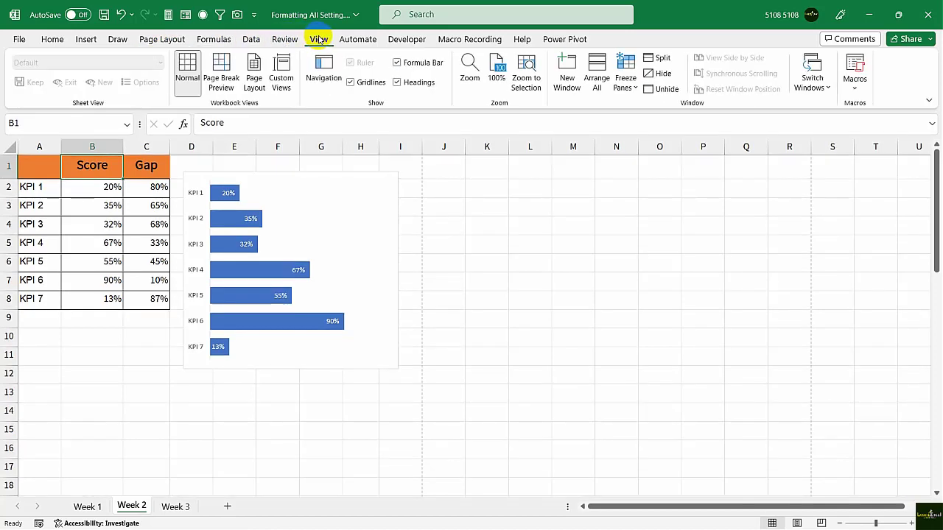
Add an 'All Print' custom view including print settings and hidden rows, columns and filters, then show it.
left_click(284, 81)
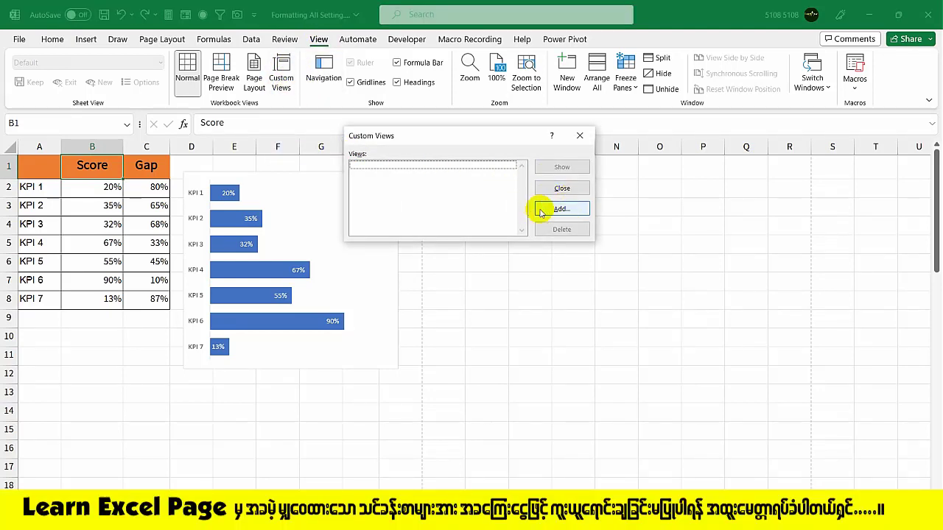
left_click(567, 213)
type("All Print")
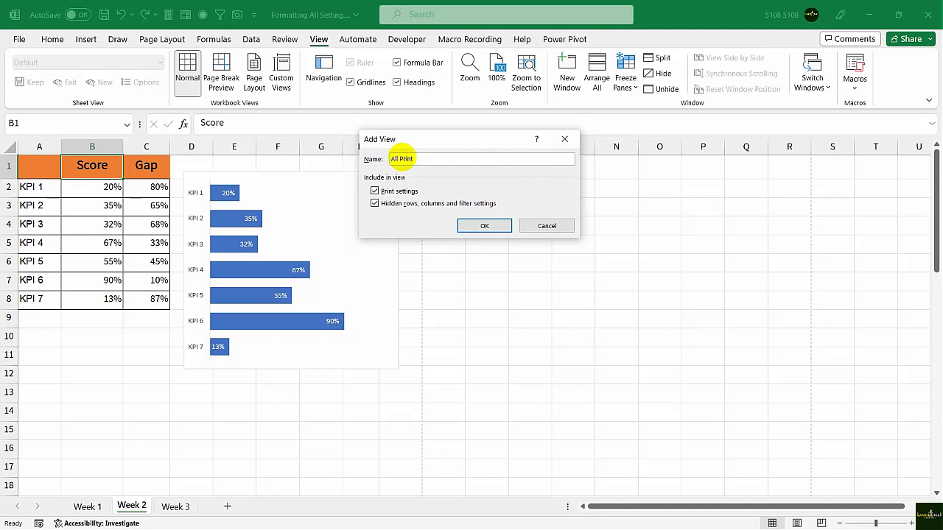
left_click(490, 225)
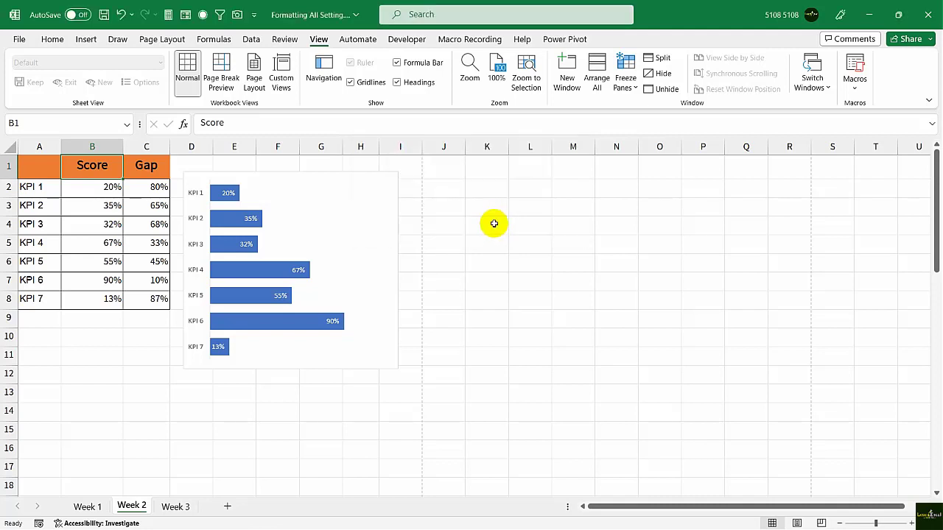
left_click(281, 78)
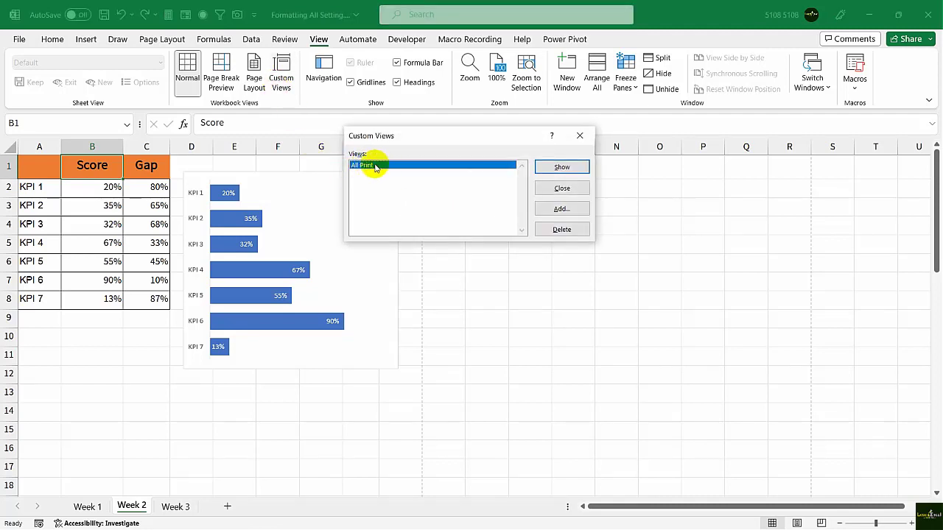
left_click(553, 167)
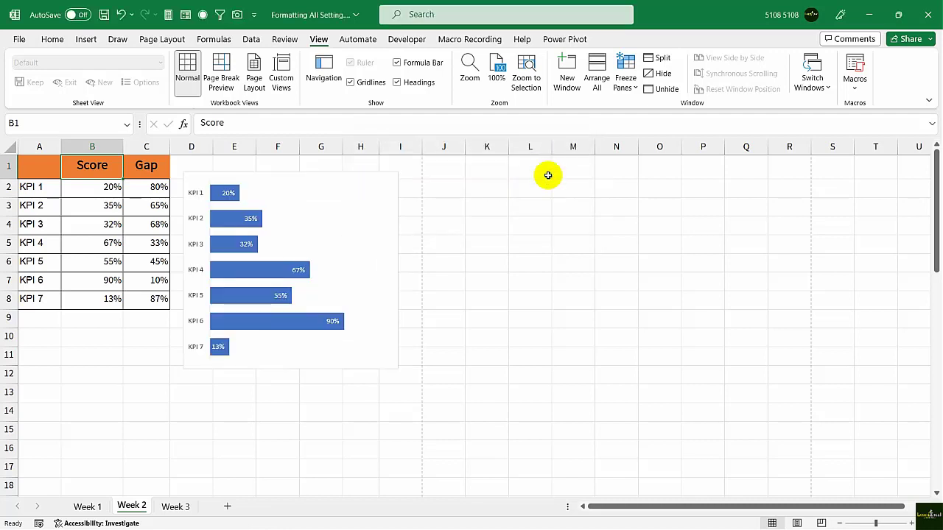
Go to the Week 3 sheet and save its setup as the 'Week 3 Print' custom view.
left_click(104, 508)
left_click(128, 507)
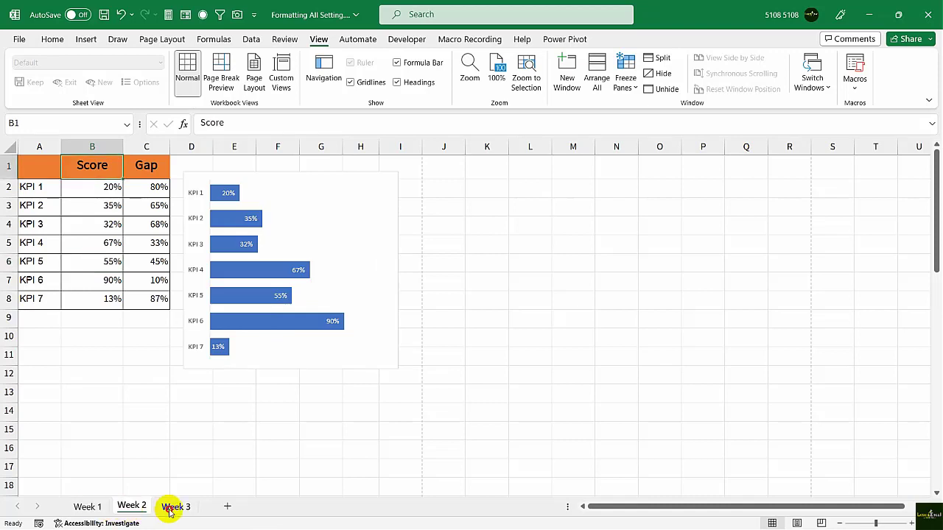
left_click(172, 507)
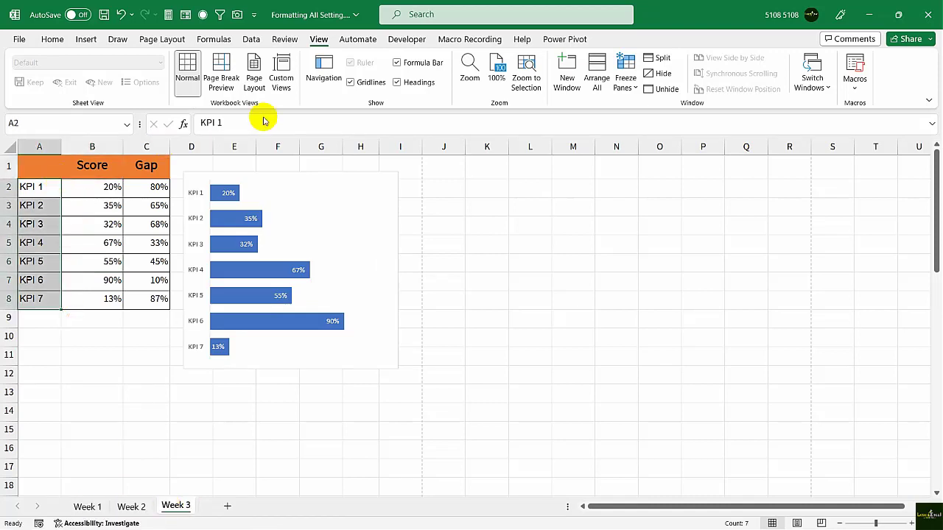
left_click(284, 70)
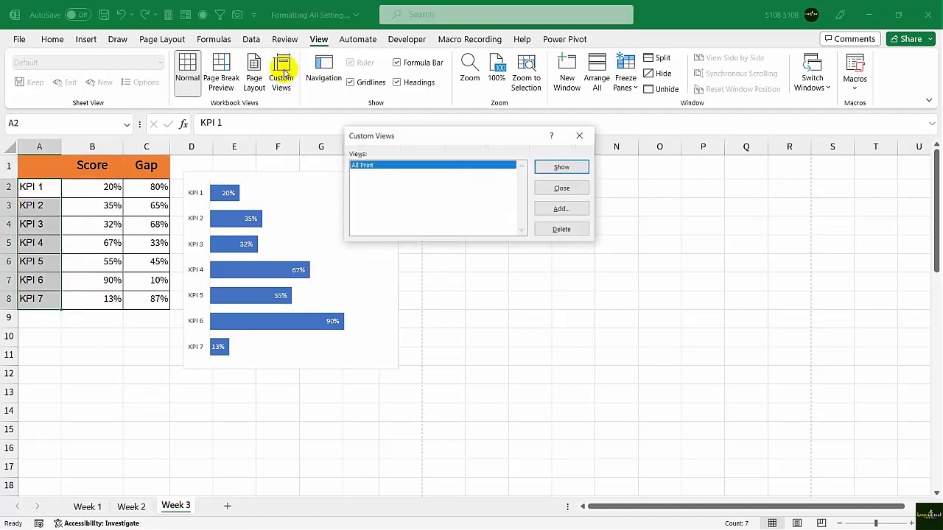
left_click(552, 210)
type("Week 3 Print")
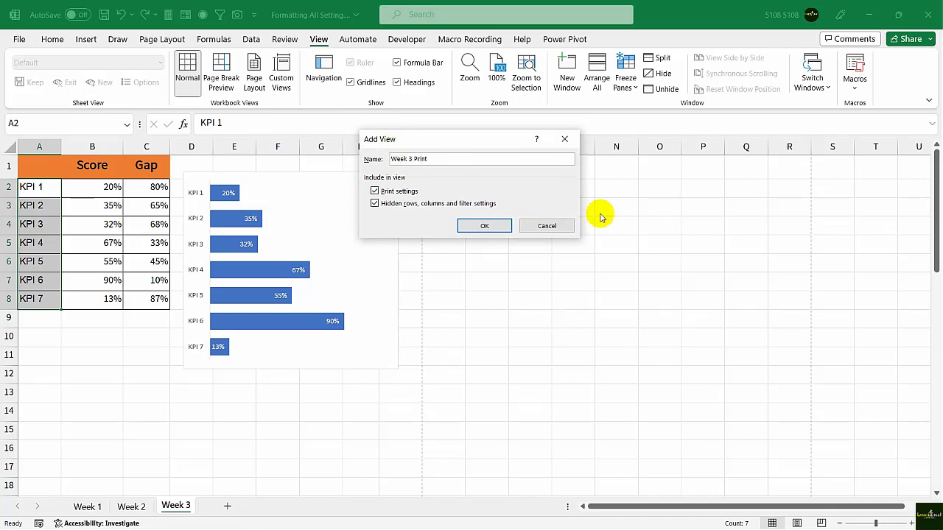
left_click(482, 226)
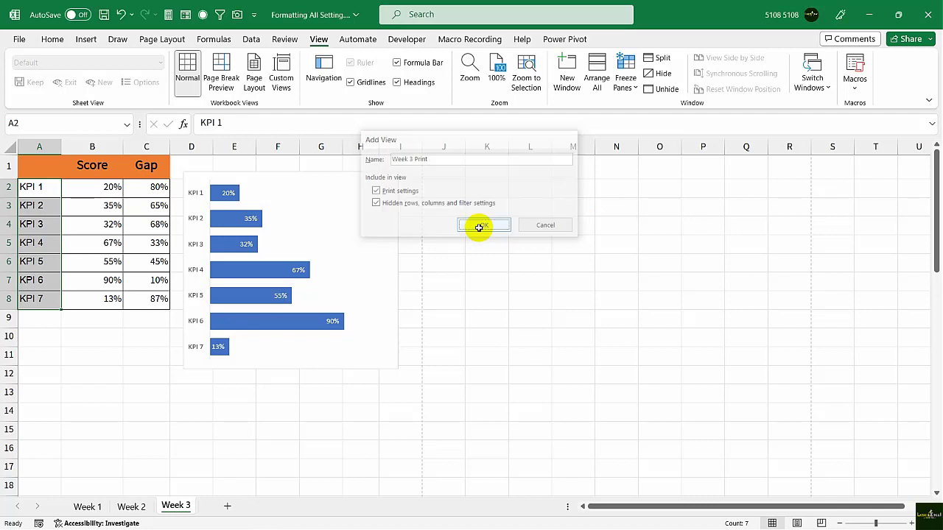
Add another custom view of the current sheet setup, then select Gap header cell C1.
left_click(283, 68)
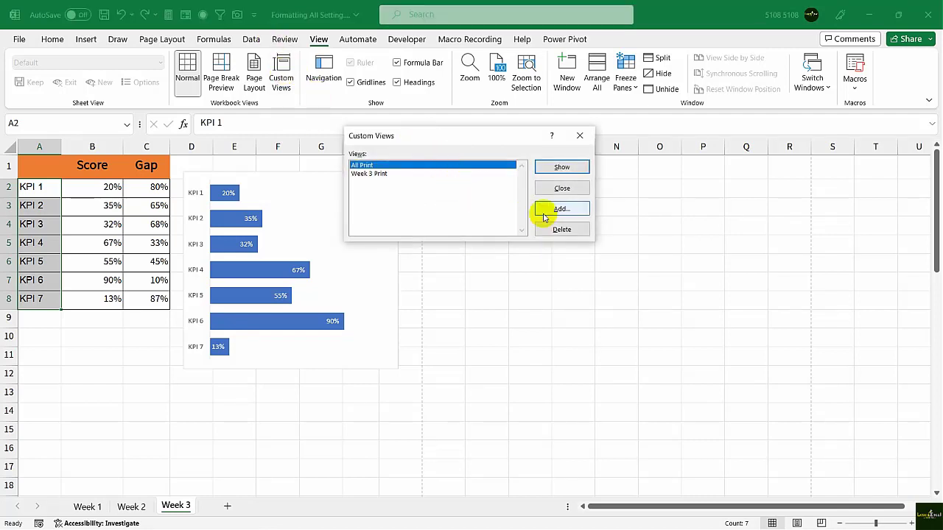
left_click(560, 209)
type("Week 1 Print")
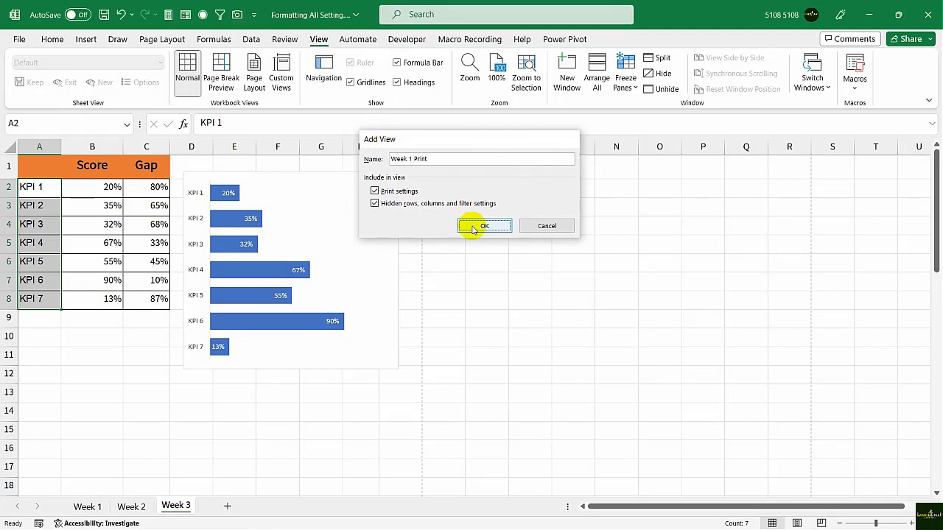
left_click(473, 225)
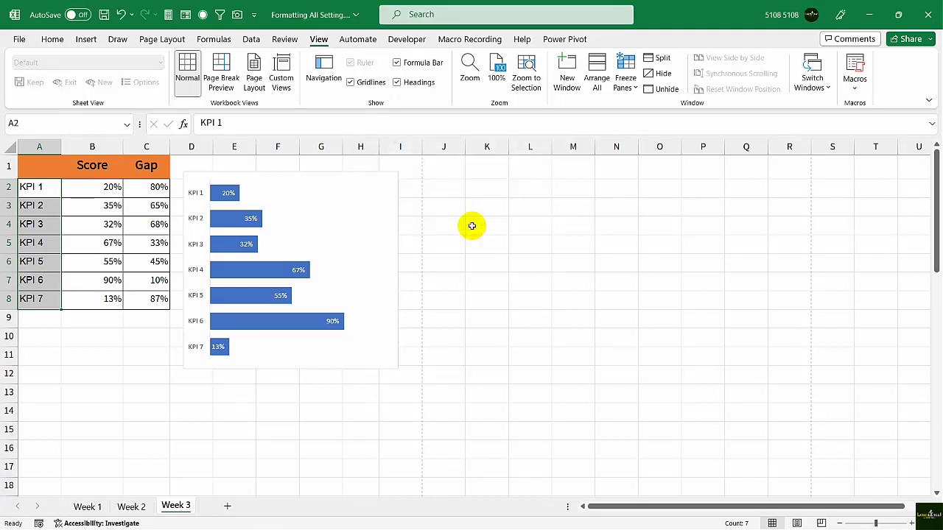
left_click(126, 199)
left_click(136, 177)
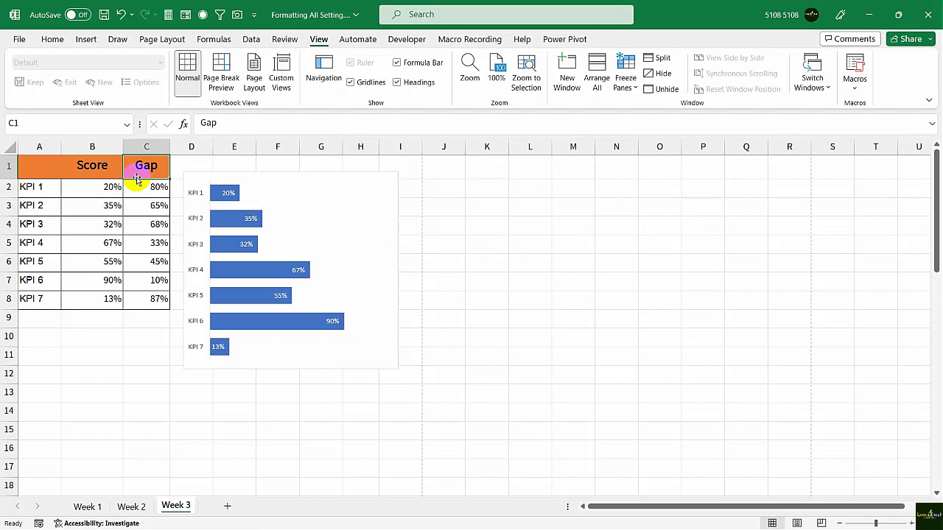
Review the one-page A4 print preview, Page Setup and Printer Properties without changes, then return to the sheet.
left_click(19, 40)
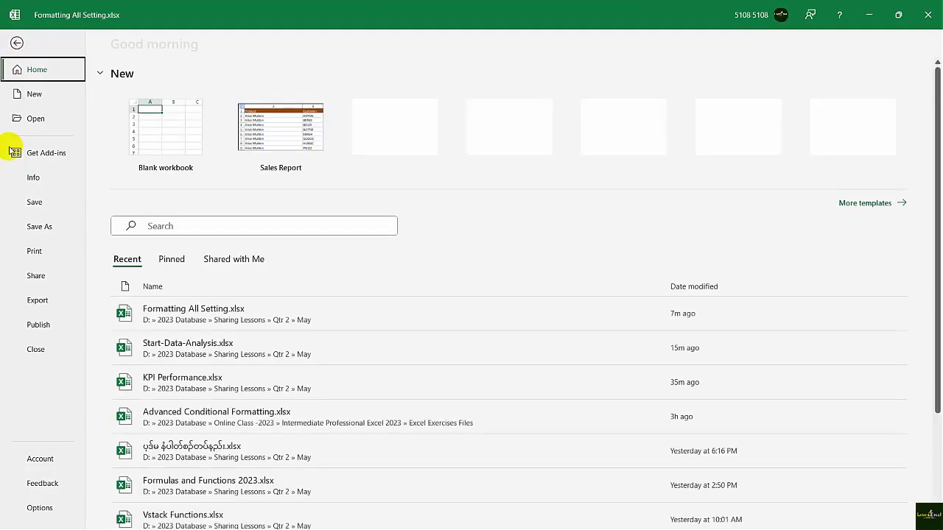
left_click(27, 247)
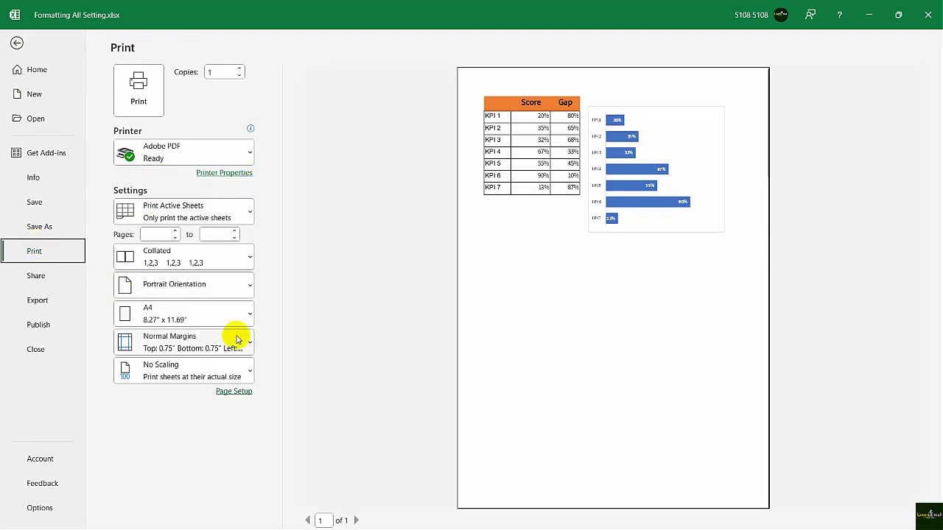
left_click(234, 391)
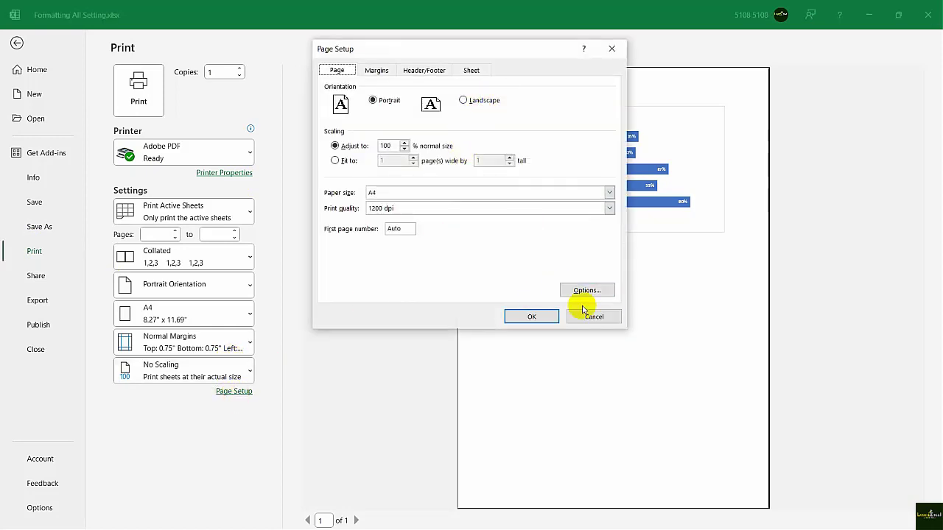
left_click(594, 317)
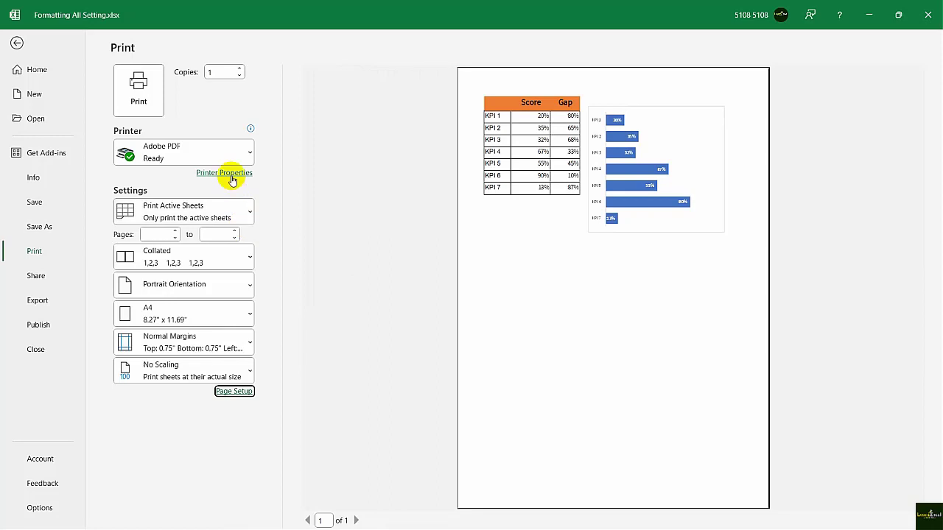
left_click(231, 178)
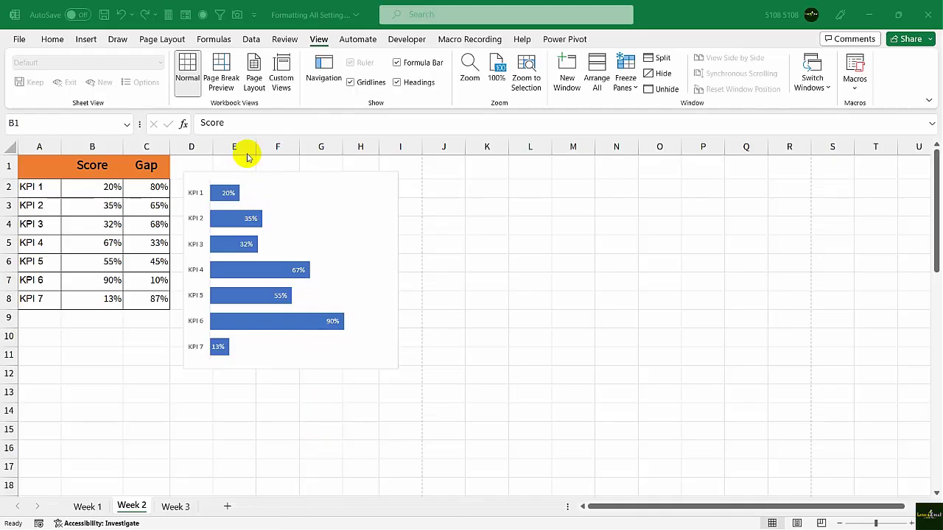
left_click(21, 40)
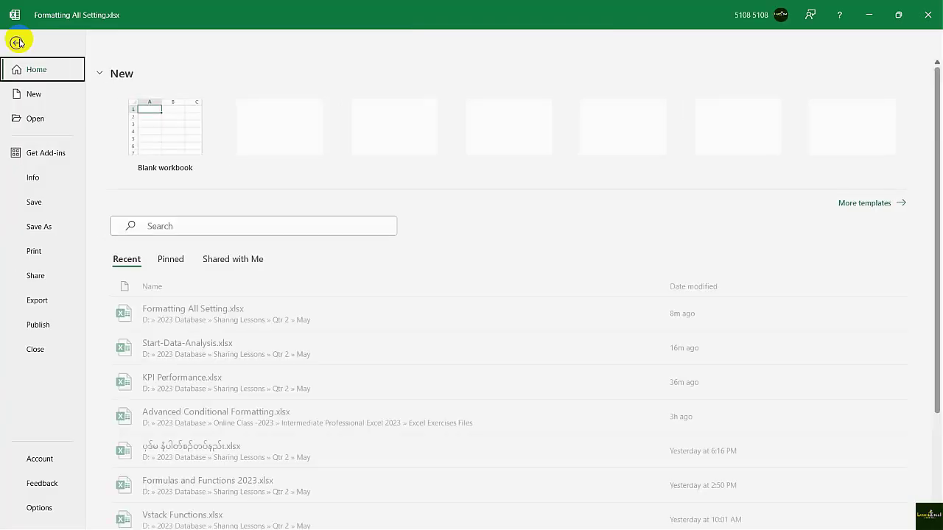
left_click(32, 255)
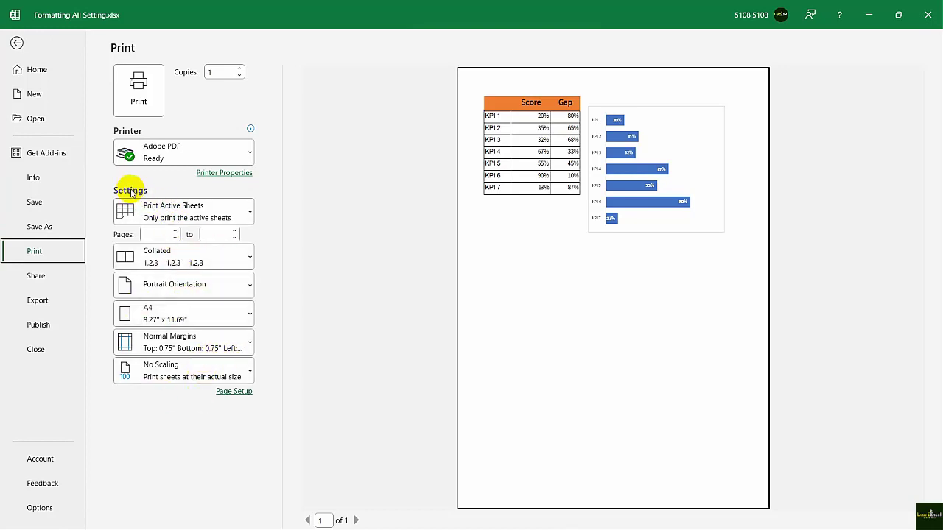
left_click(16, 44)
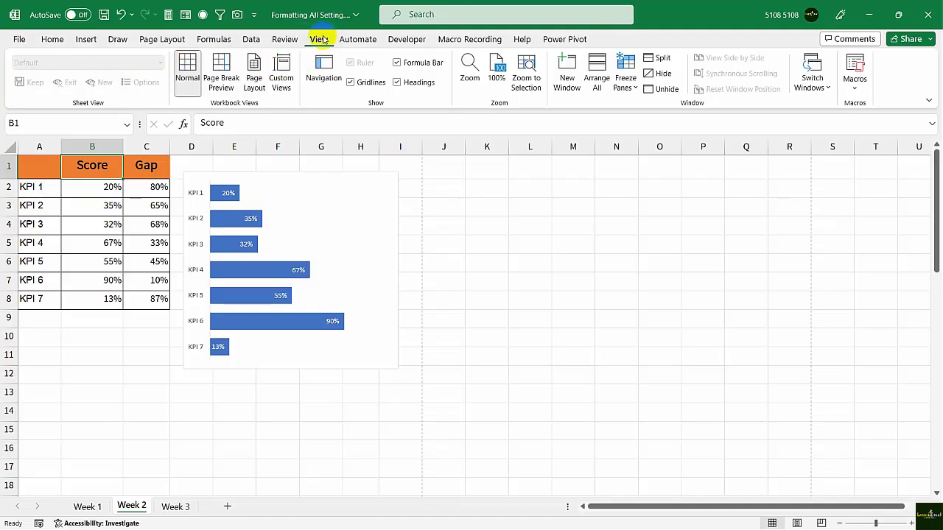
left_click(282, 70)
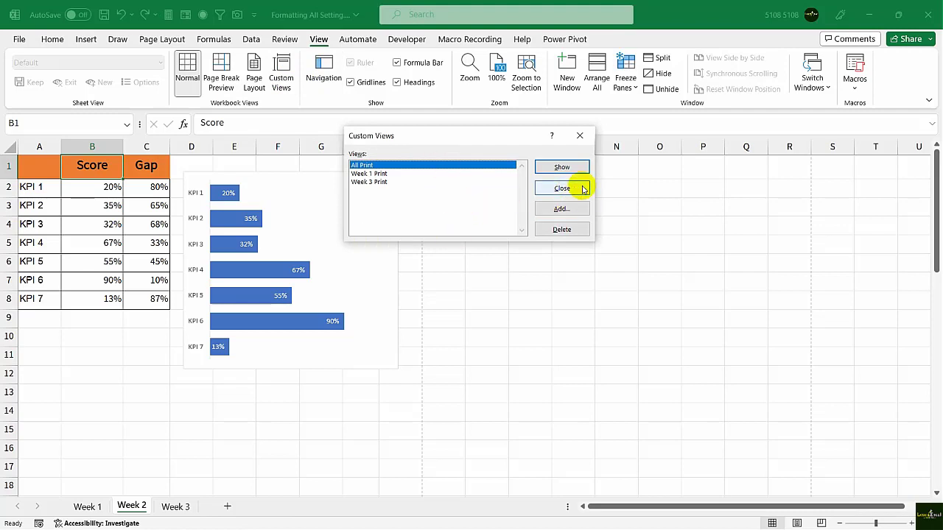
left_click(580, 188)
left_click(18, 38)
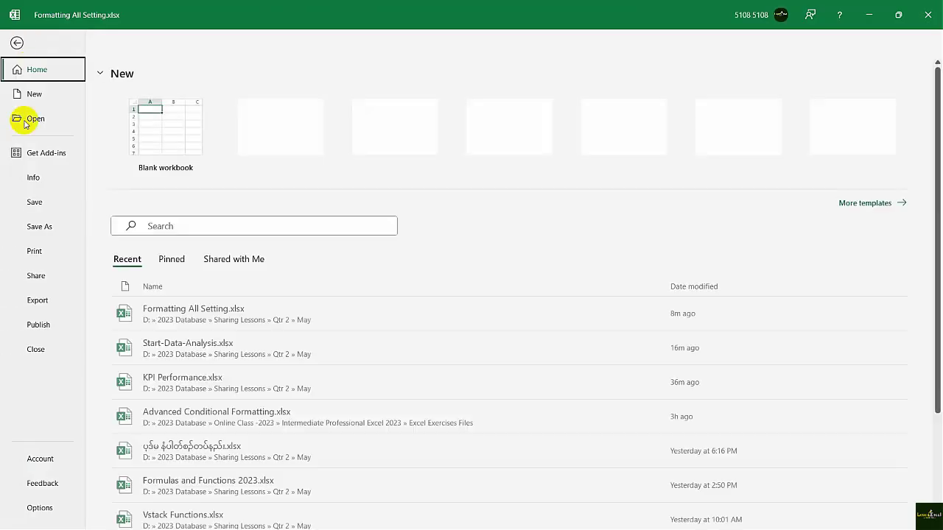
left_click(38, 253)
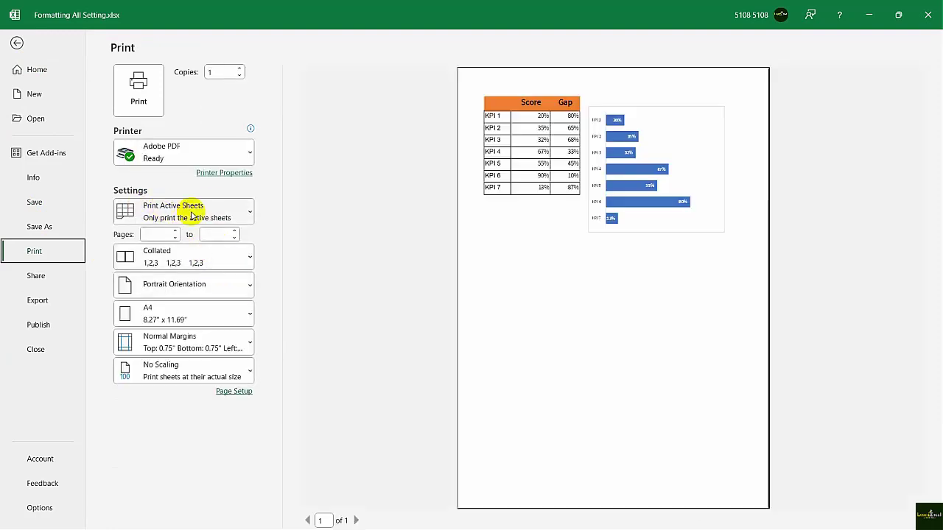
left_click(219, 214)
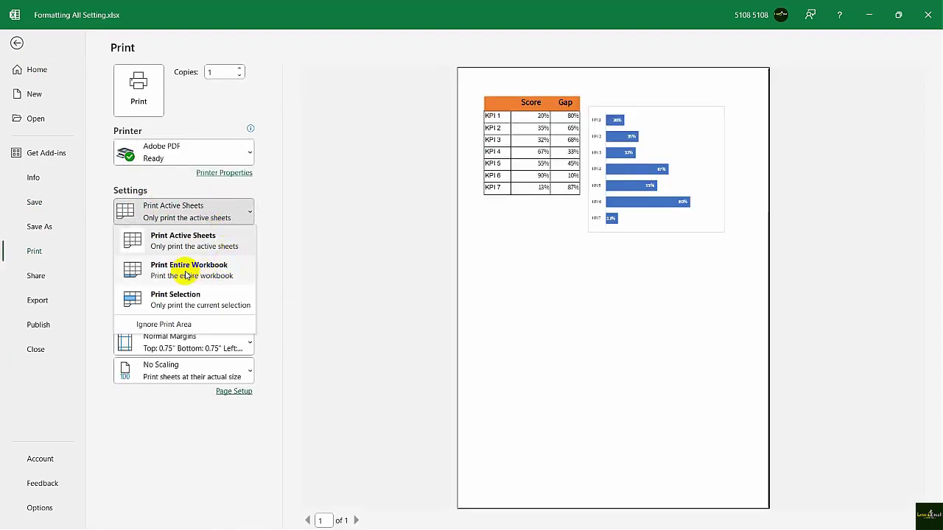
key("Escape")
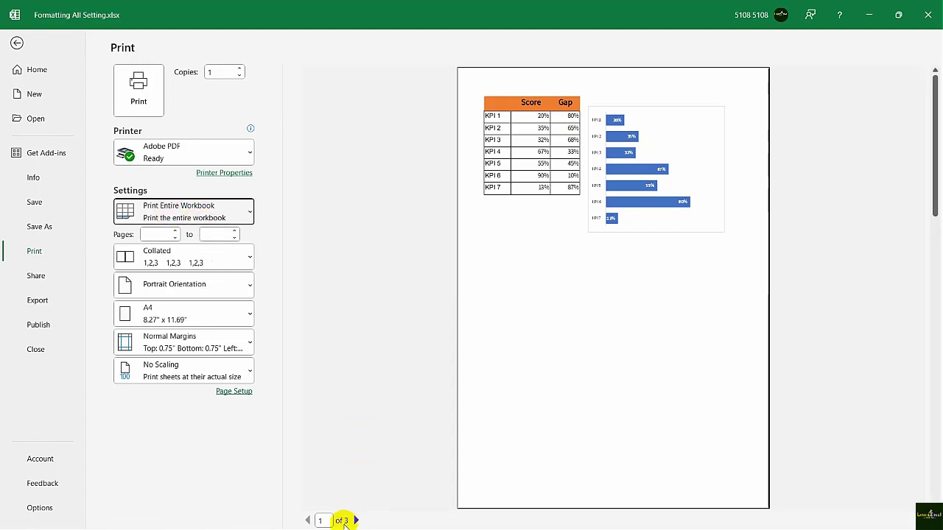
left_click(229, 209)
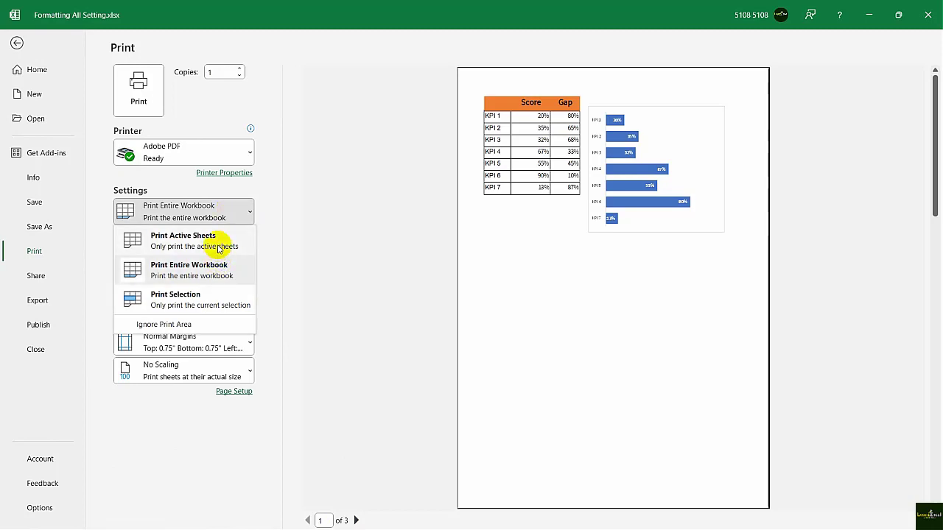
left_click(218, 250)
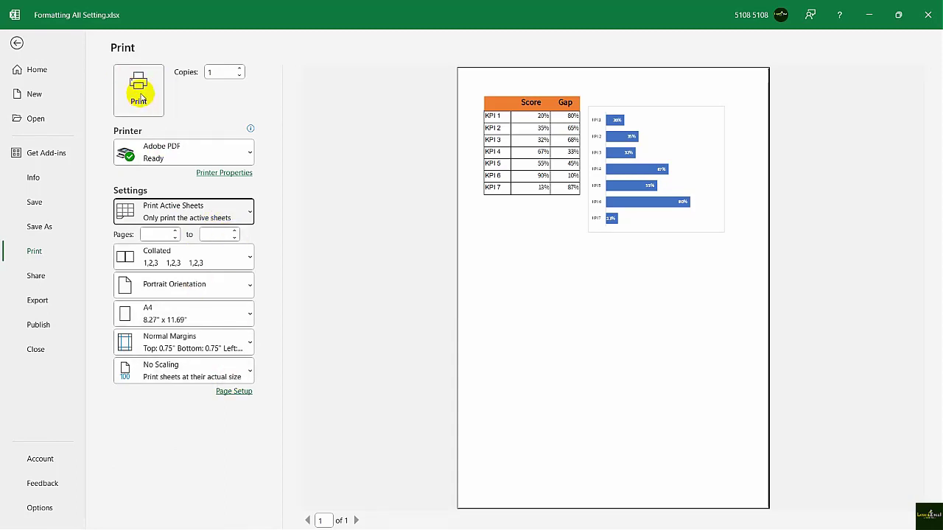
left_click(16, 43)
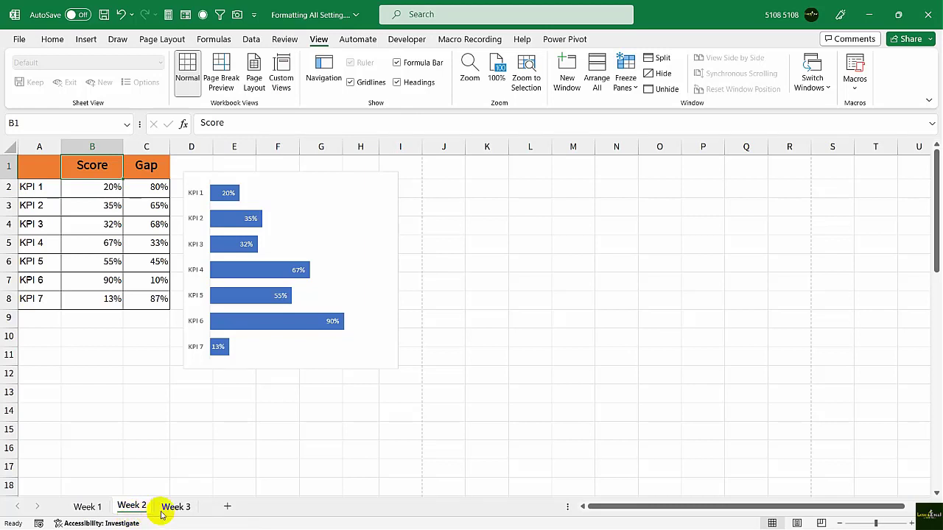
Apply the 'Week 3 Print' custom view, select Score header B1, and reapply the view.
left_click(281, 77)
double_click(368, 182)
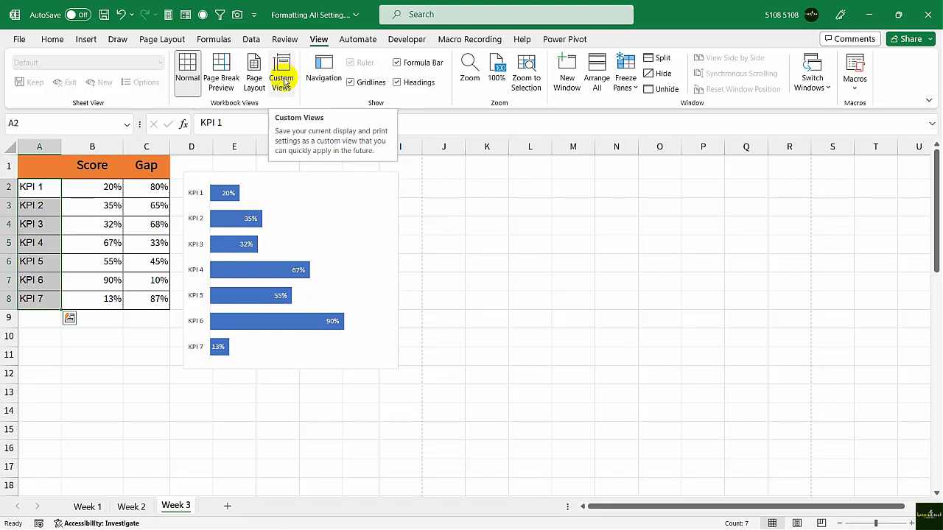
left_click(87, 174)
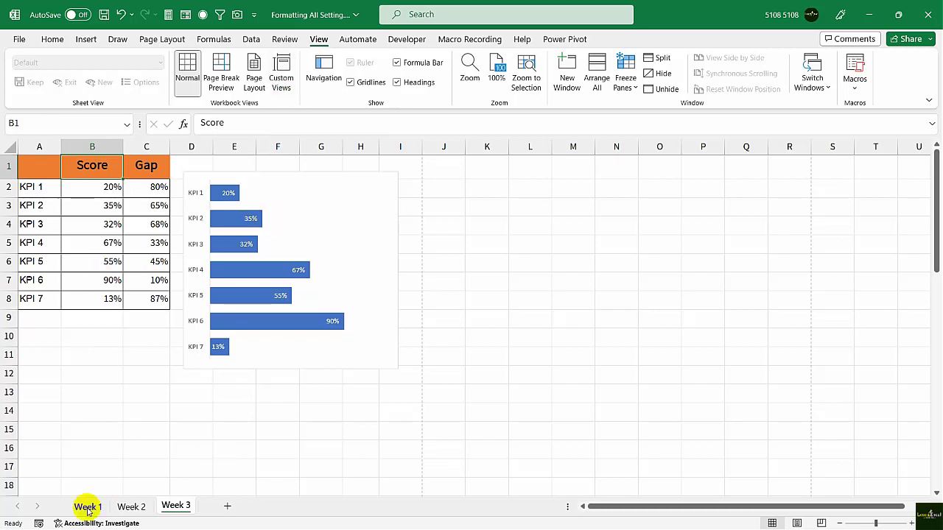
left_click(281, 71)
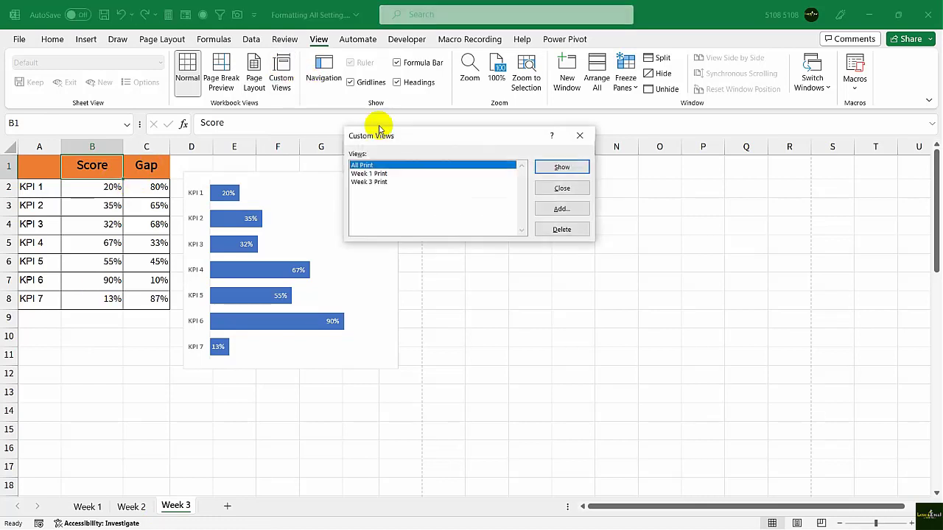
double_click(375, 180)
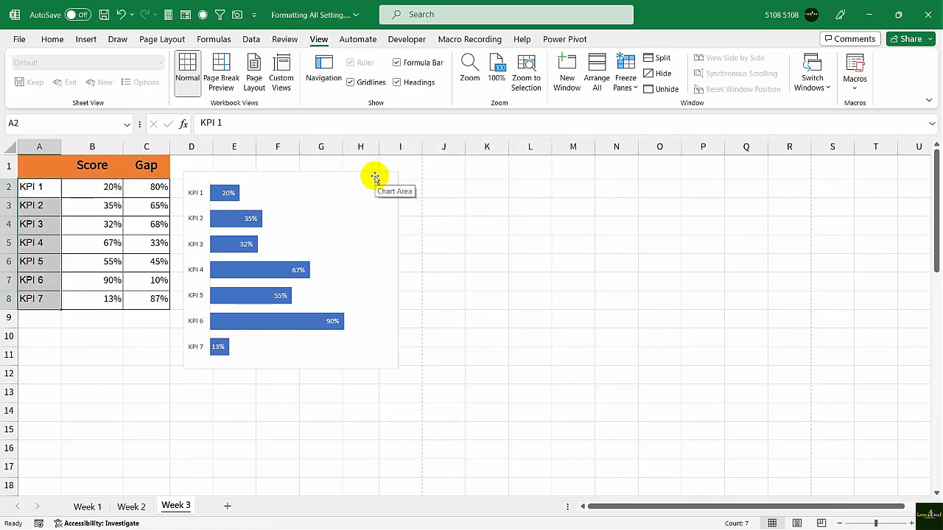
left_click(22, 40)
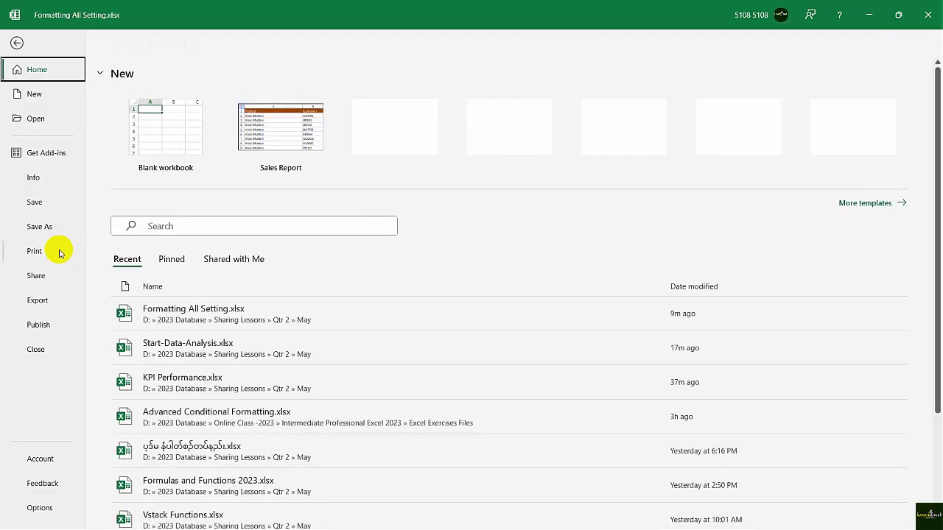
left_click(18, 44)
left_click(77, 173)
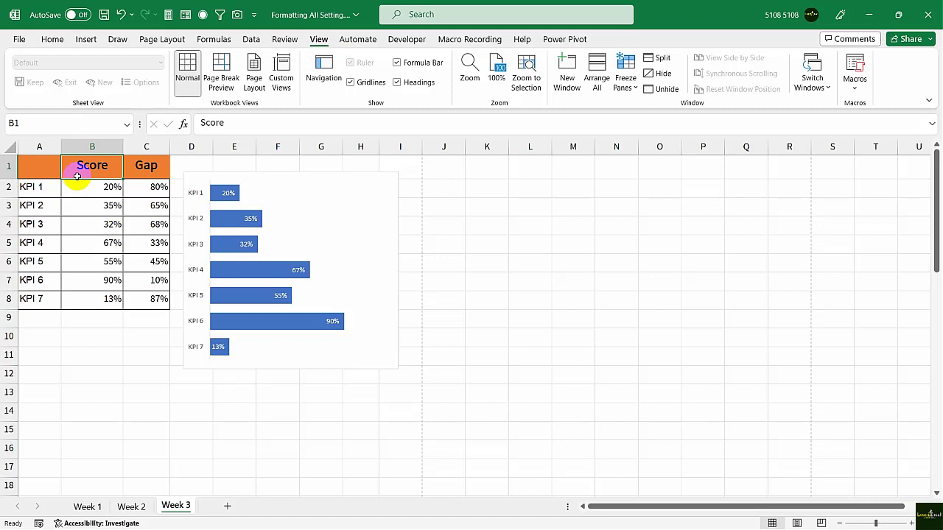